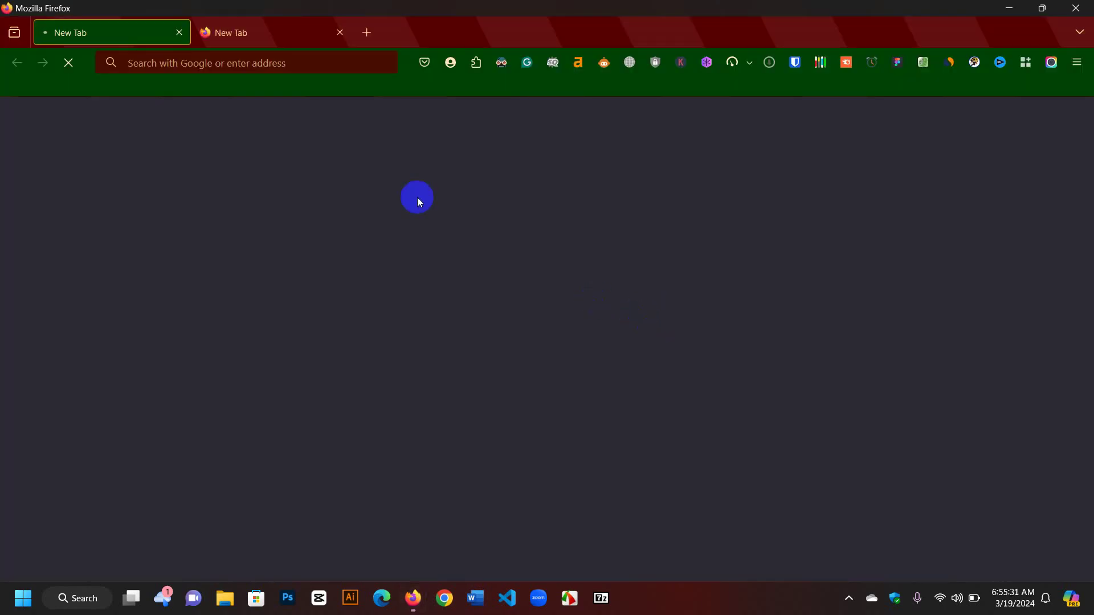
# Search the web for audacity and open the official Audacity website from the results.
pyautogui.click(340, 32)
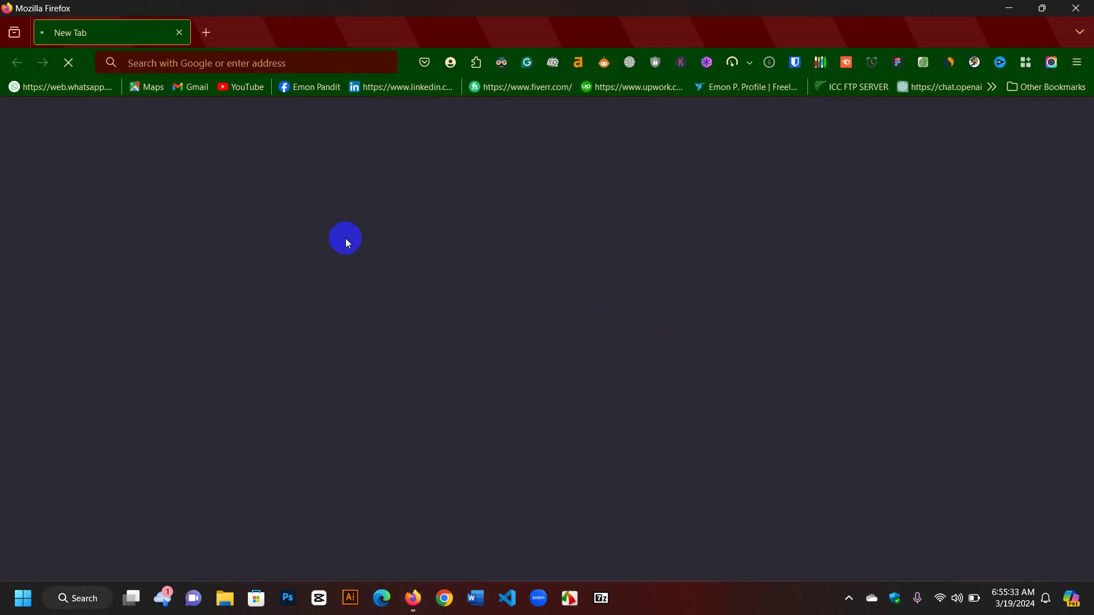
pyautogui.click(286, 63)
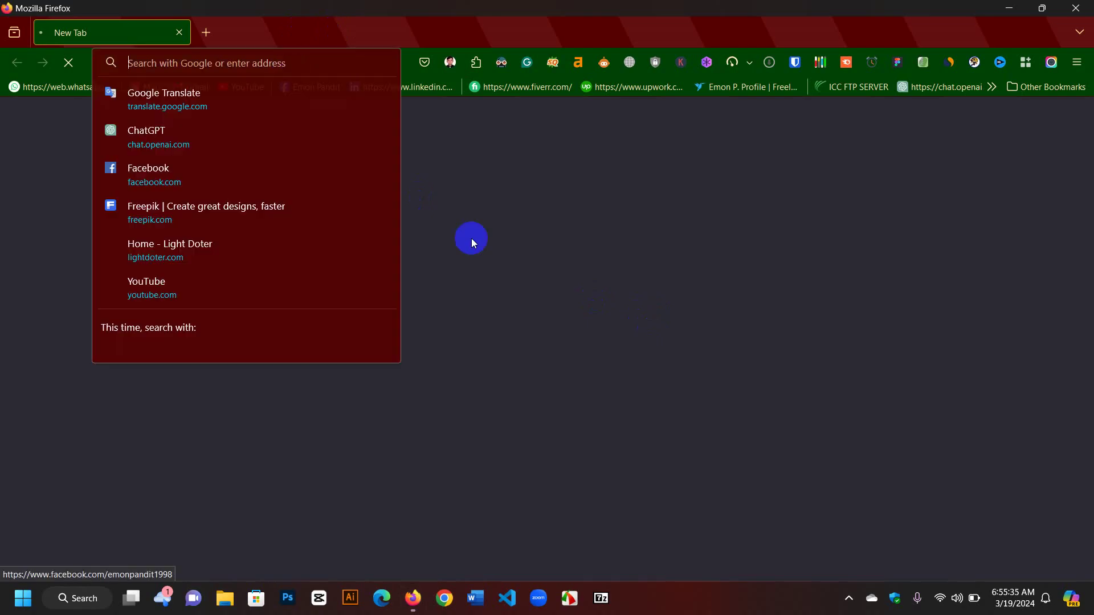
pyautogui.write('auda')
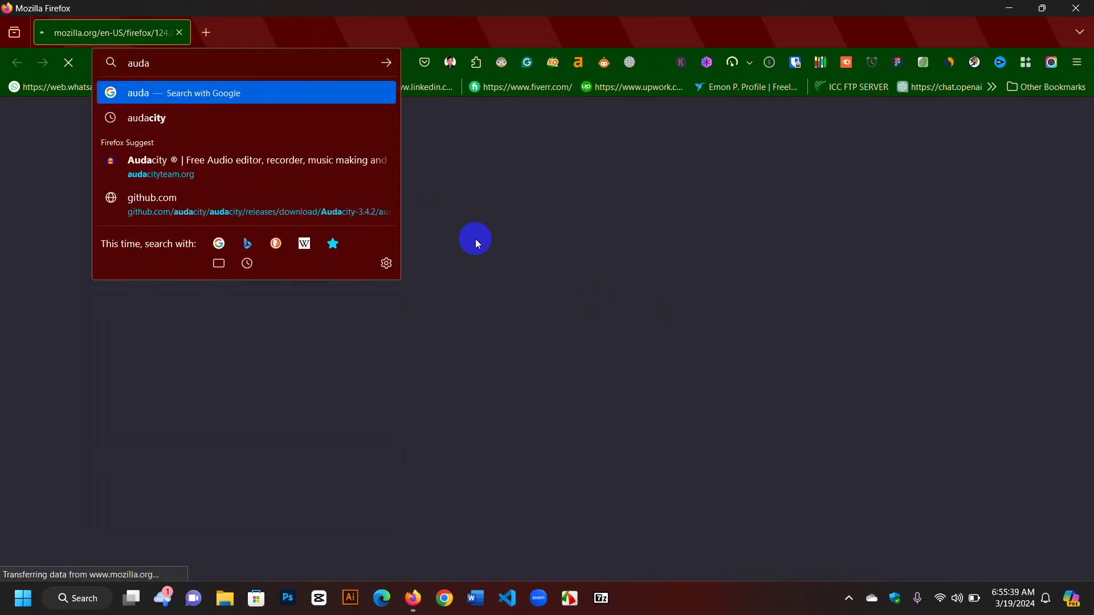
pyautogui.click(177, 119)
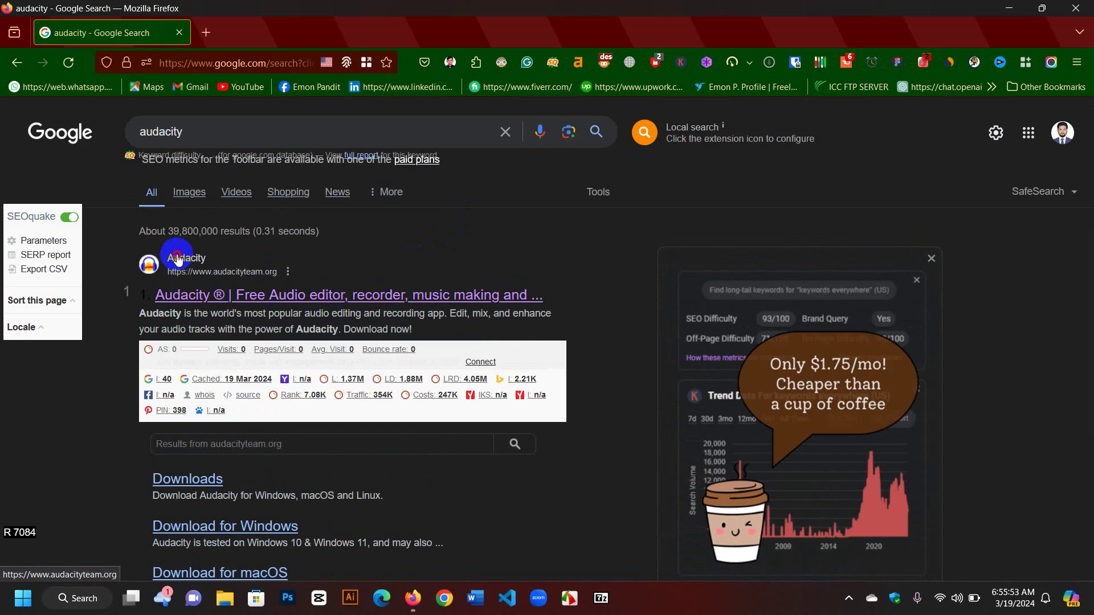
pyautogui.click(177, 257)
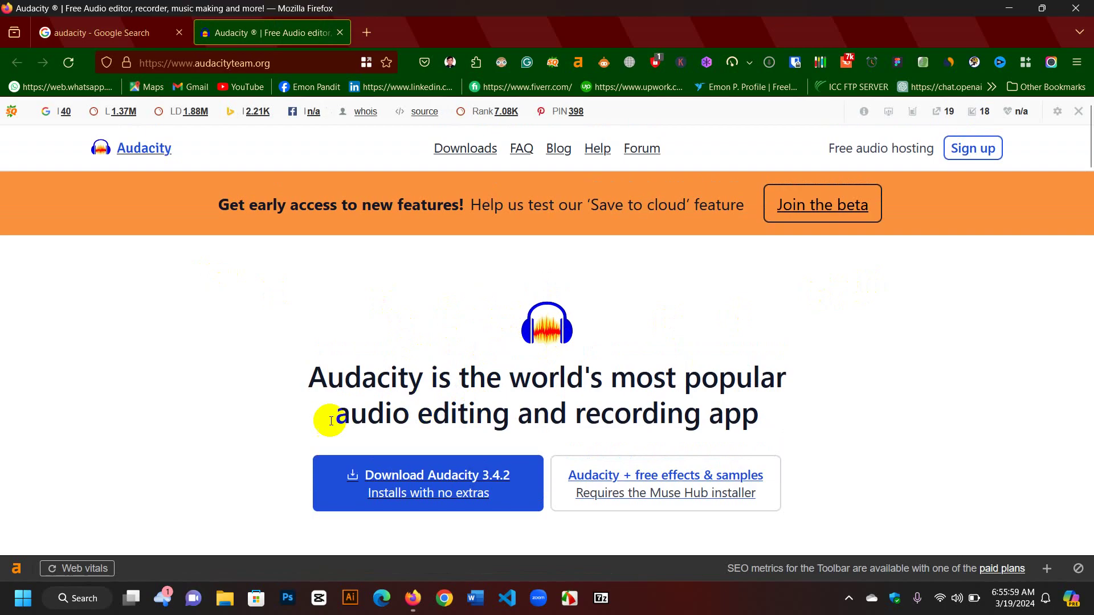
pyautogui.scroll(-1, 551, 388)
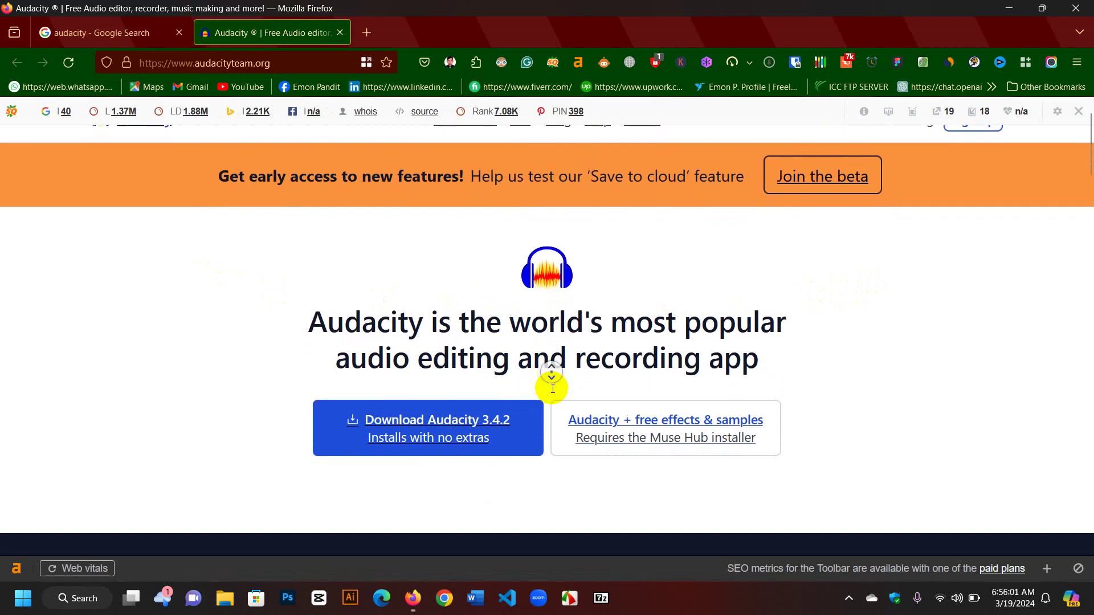
pyautogui.scroll(-1, 553, 389)
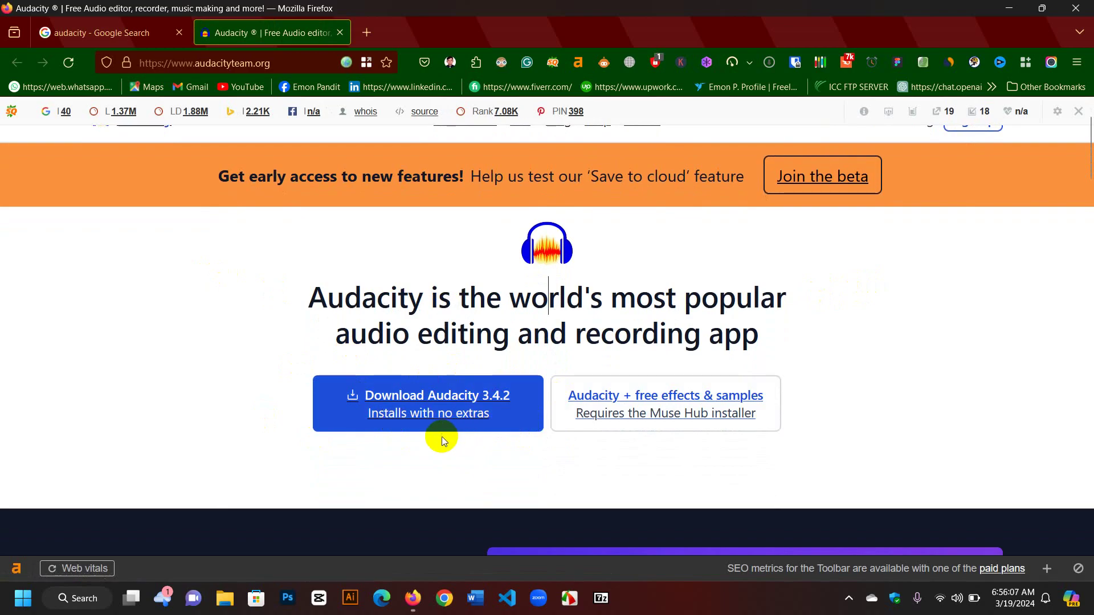
pyautogui.click(511, 419)
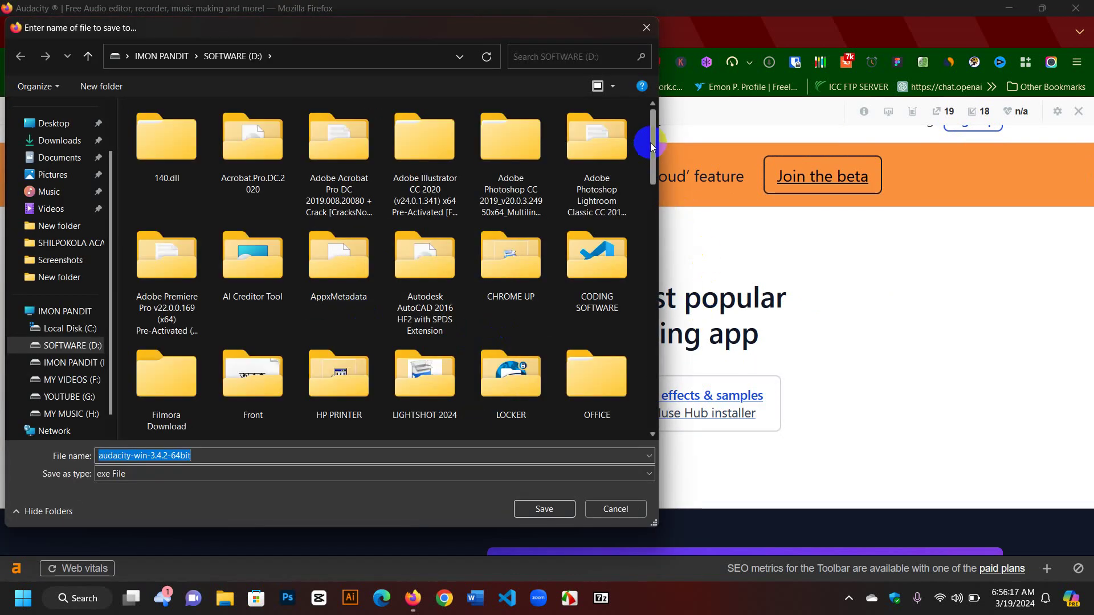
pyautogui.moveTo(654, 145); pyautogui.dragTo(643, 112)
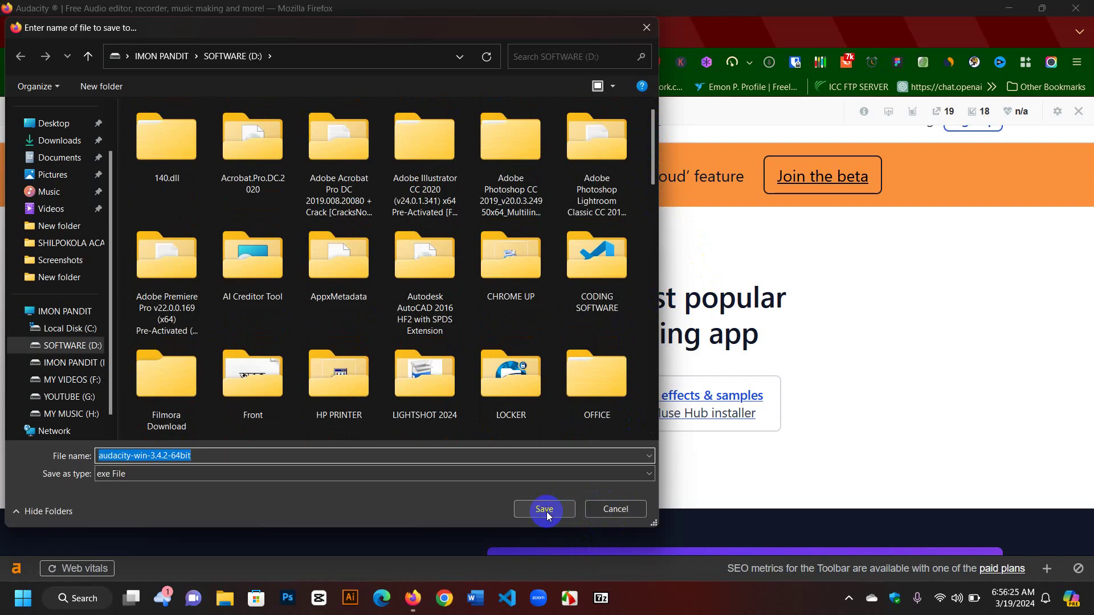
pyautogui.click(605, 507)
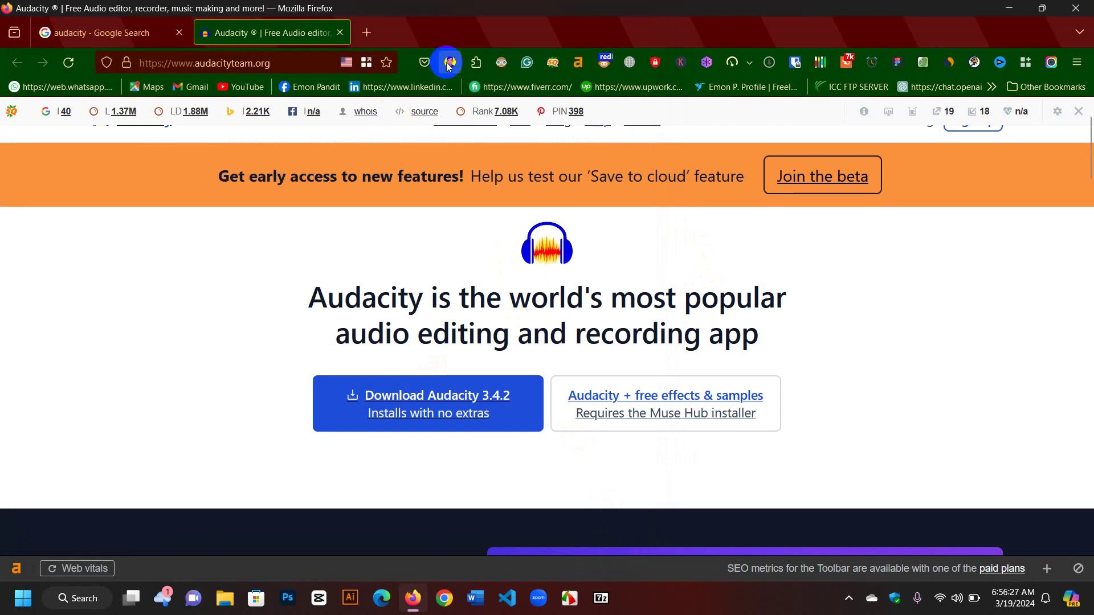
pyautogui.click(424, 62)
pyautogui.moveTo(525, 214); pyautogui.dragTo(521, 215)
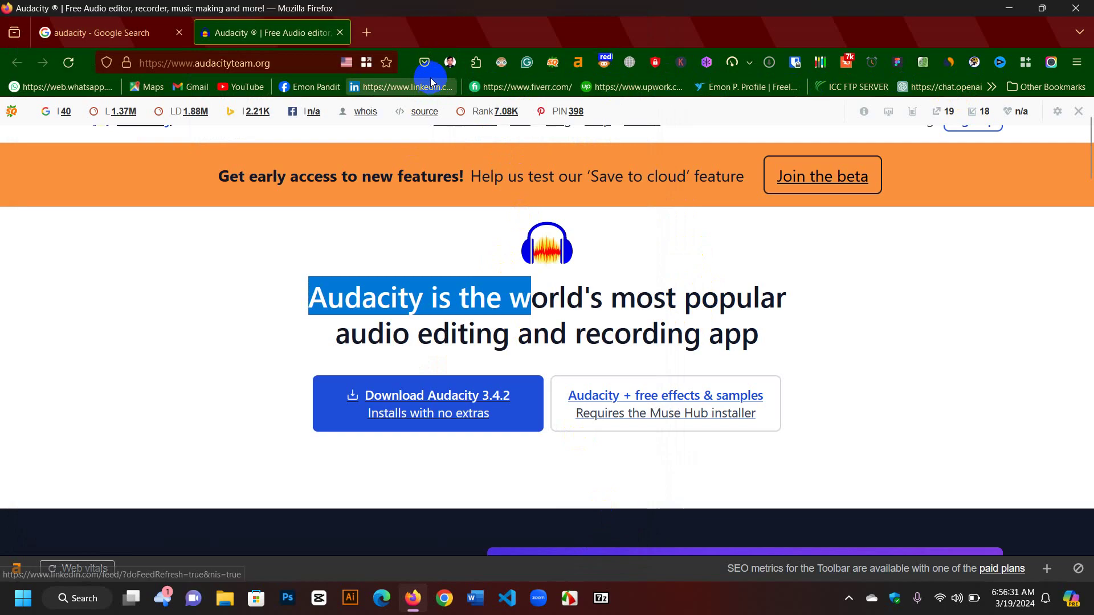
# Find audacity-win-3.4.2-64bit.exe through the browser's download list, run it from its folder, and choose English as the setup language.
pyautogui.click(1079, 63)
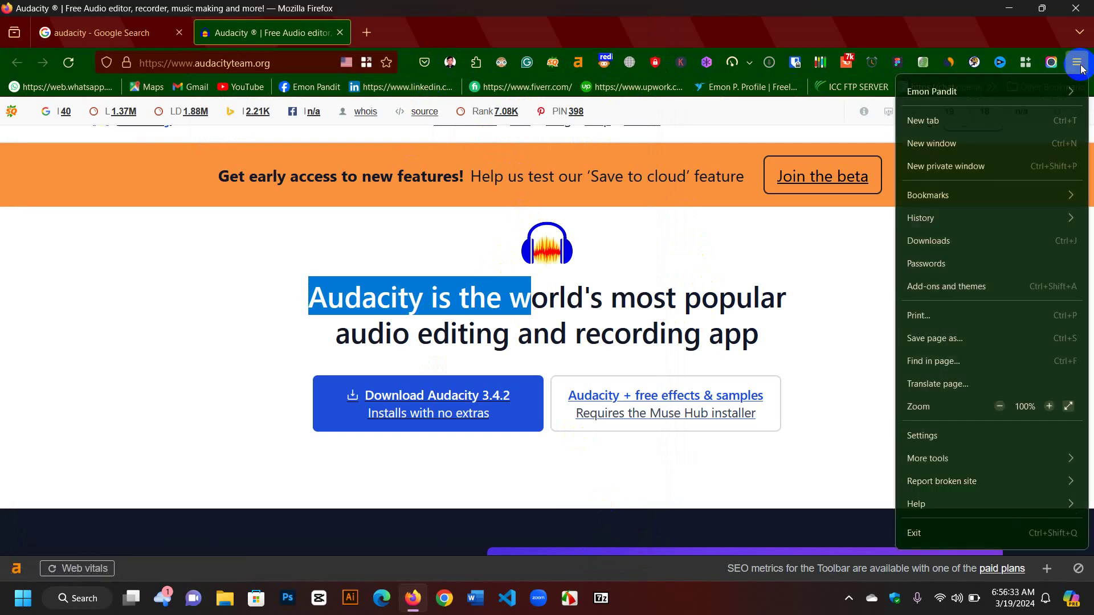
pyautogui.click(973, 240)
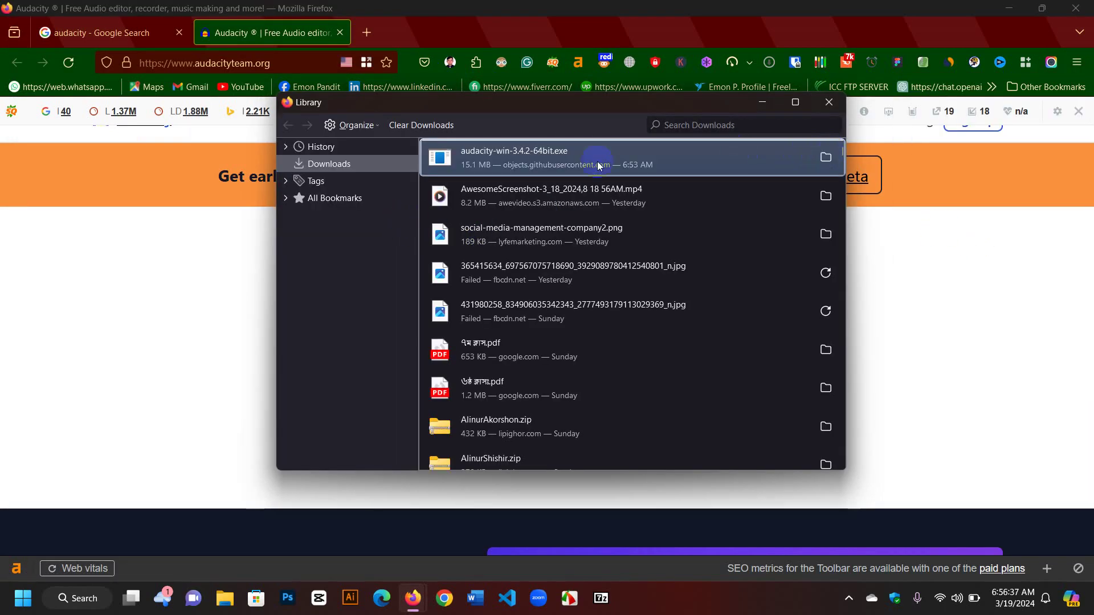
pyautogui.click(825, 157)
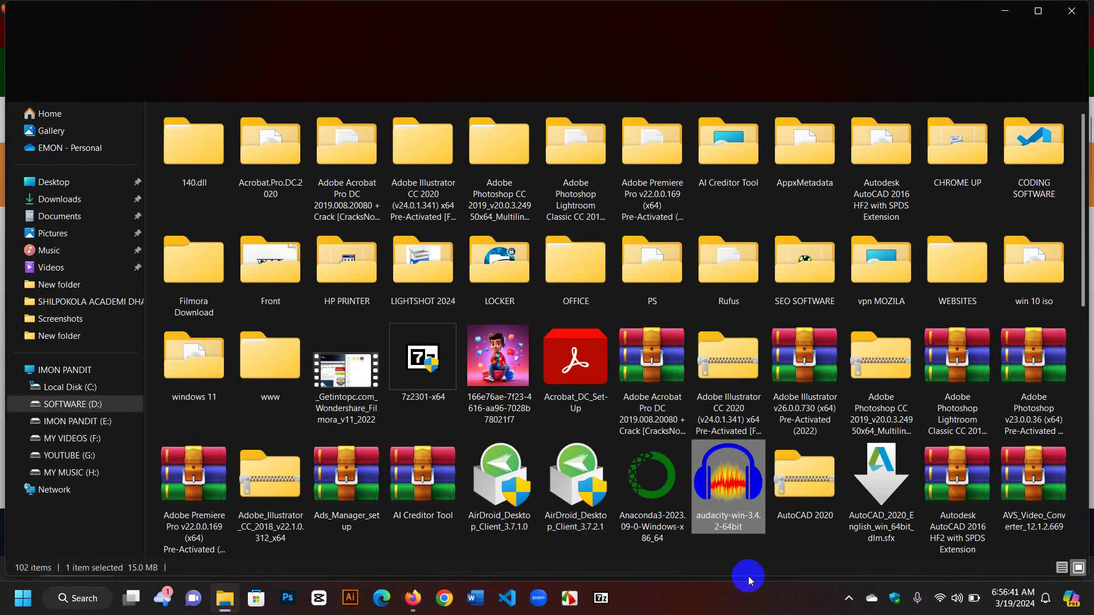
pyautogui.doubleClick(730, 484)
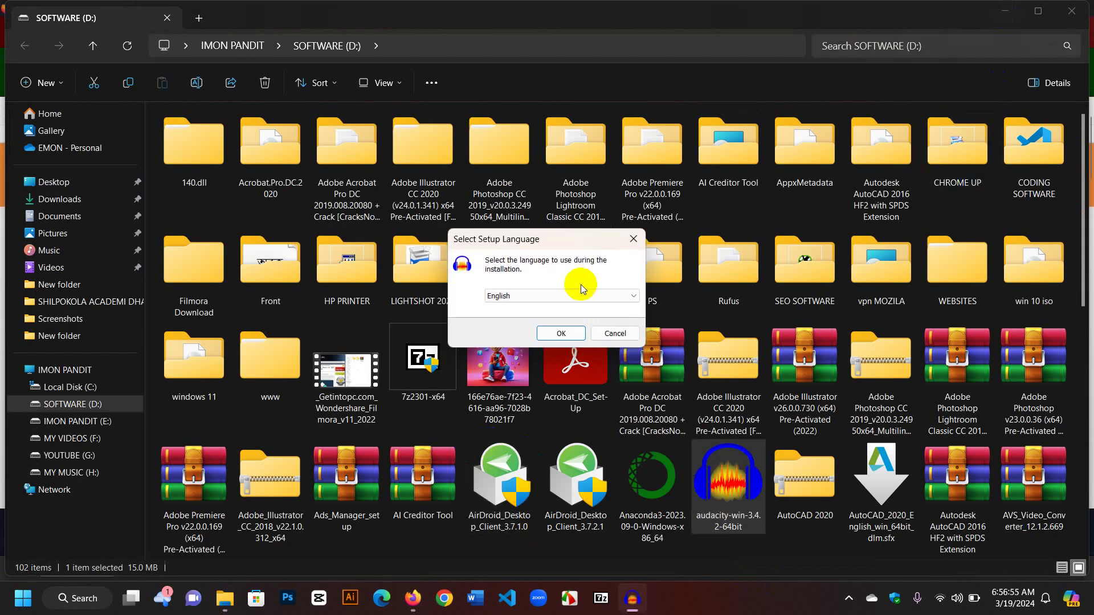
pyautogui.click(559, 333)
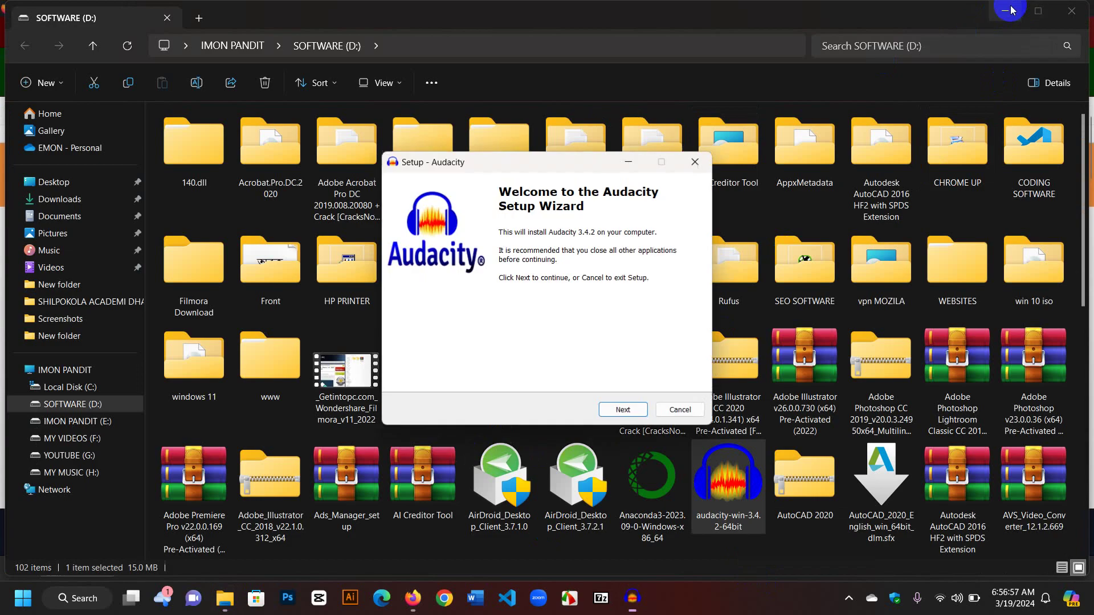
# Install Audacity into C:\Program Files\Audacity with a desktop shortcut, leaving Reset Preferences off.
pyautogui.click(1005, 10)
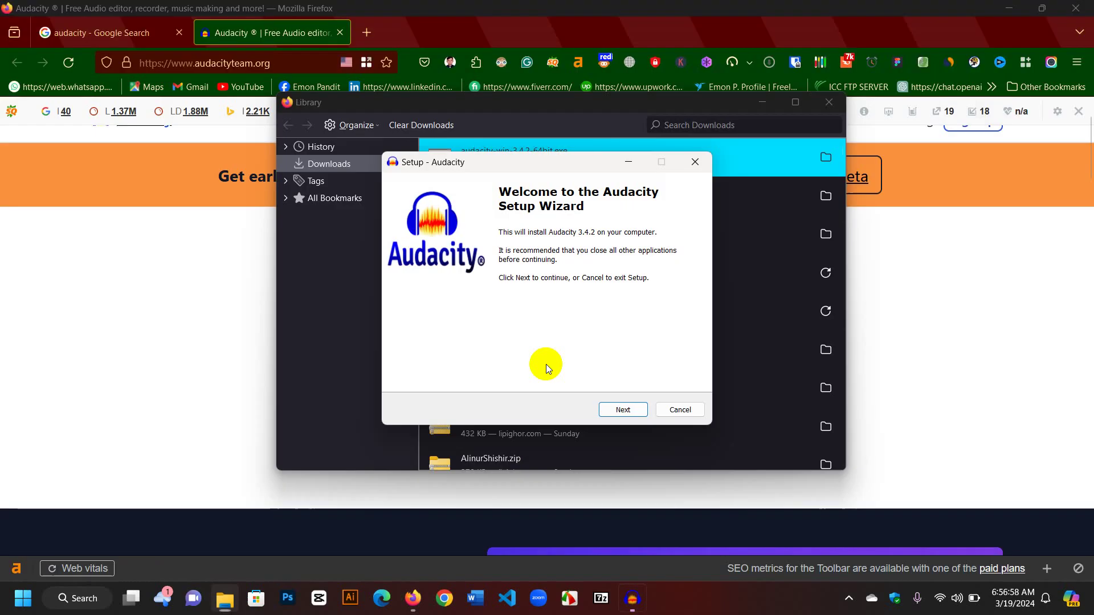
pyautogui.click(623, 410)
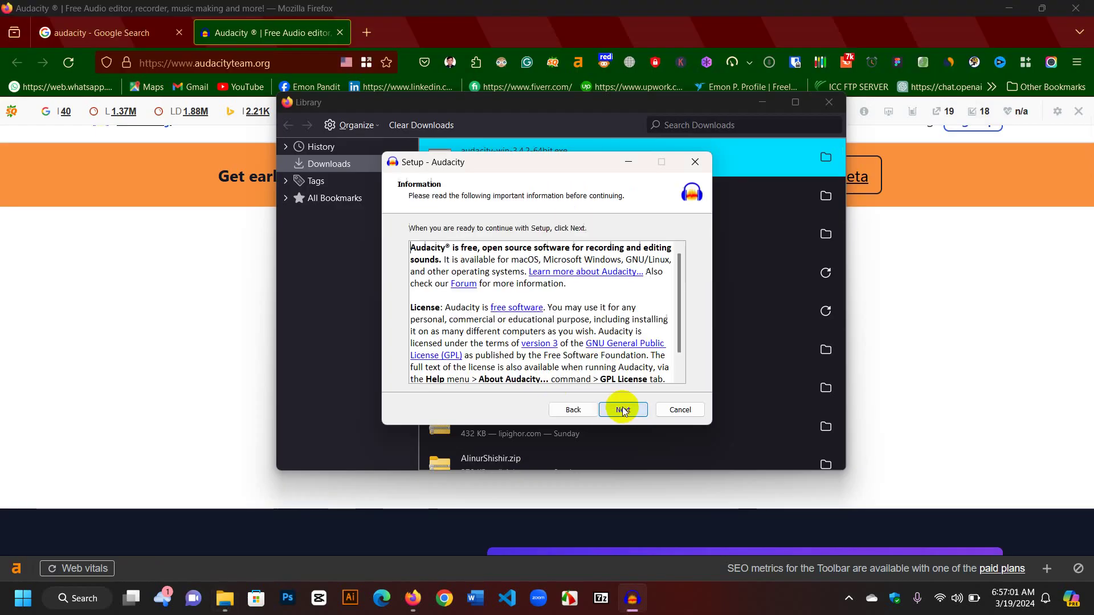
pyautogui.scroll(-2, 604, 311)
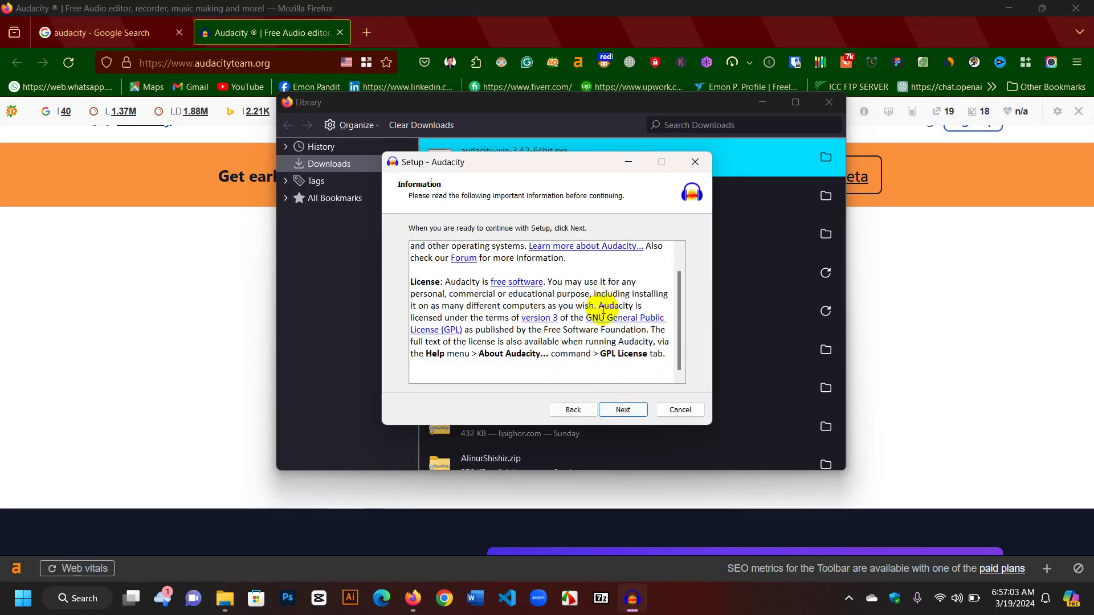
pyautogui.click(621, 412)
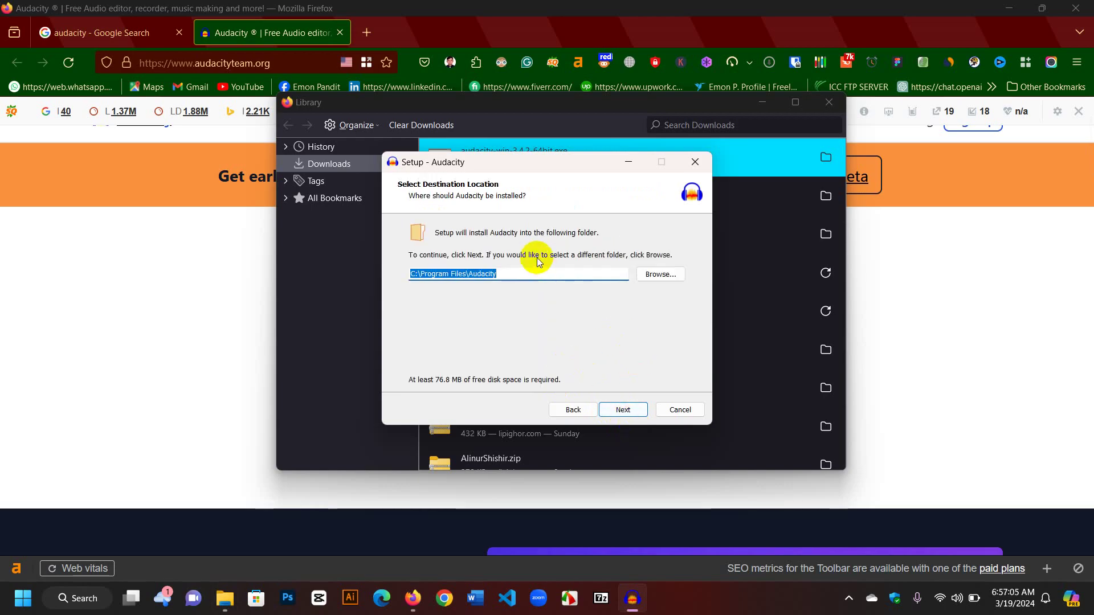
pyautogui.click(625, 409)
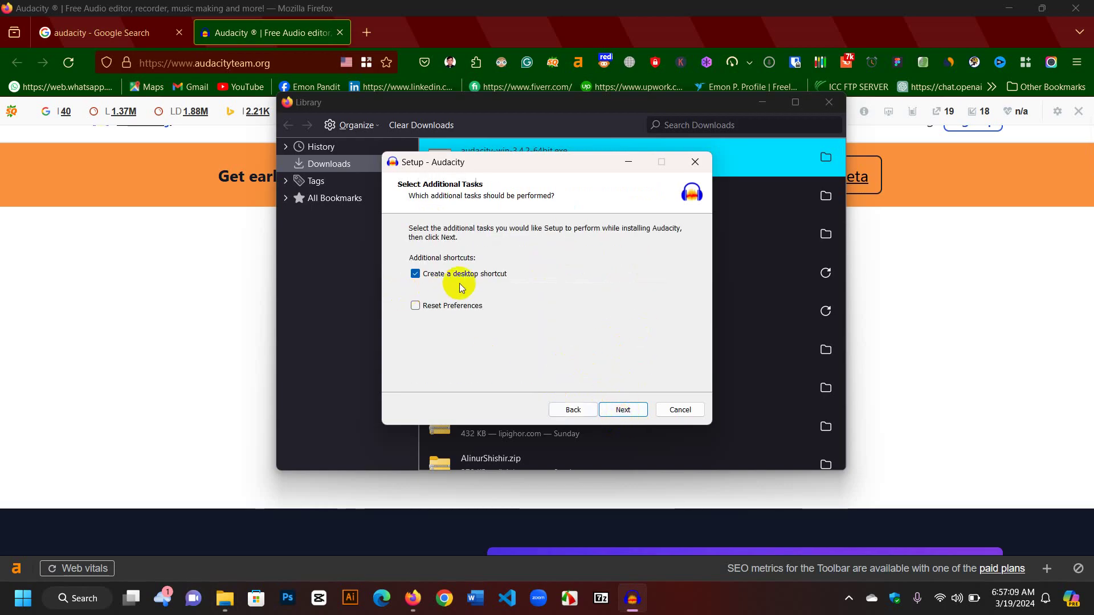
pyautogui.click(630, 410)
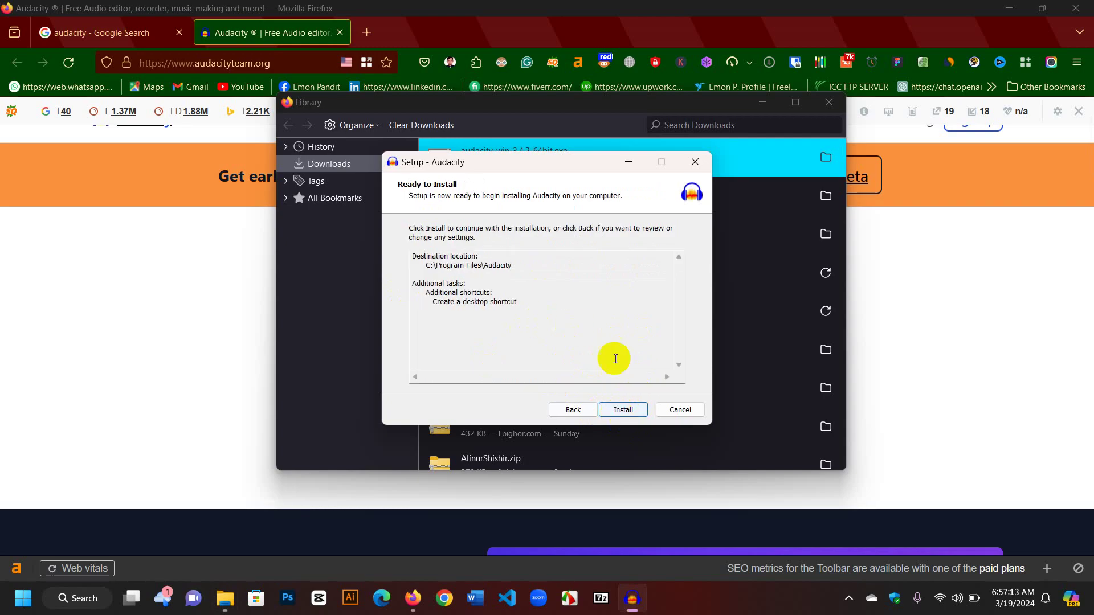
pyautogui.click(630, 413)
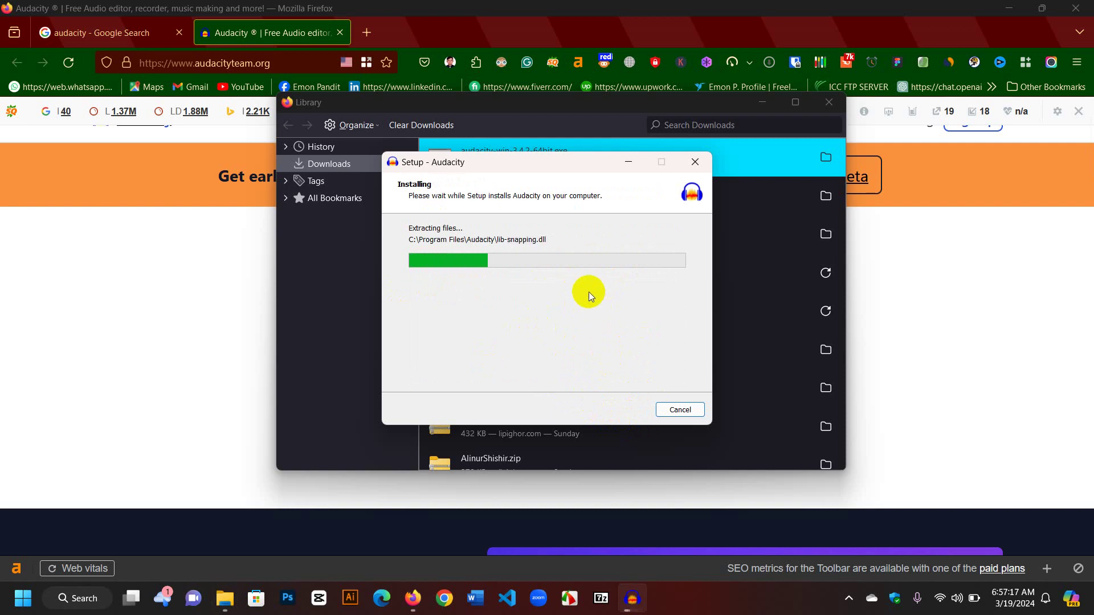
# Finish the setup wizard with Launch Audacity enabled and minimize the download list and browser to reveal the desktop.
pyautogui.moveTo(541, 162); pyautogui.dragTo(616, 188)
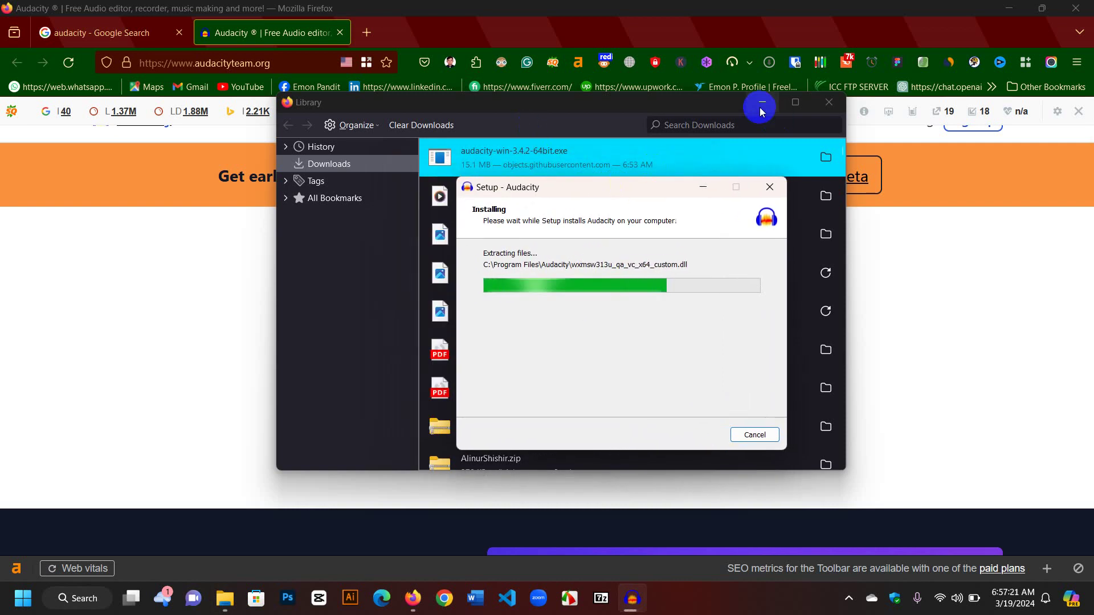
pyautogui.click(762, 102)
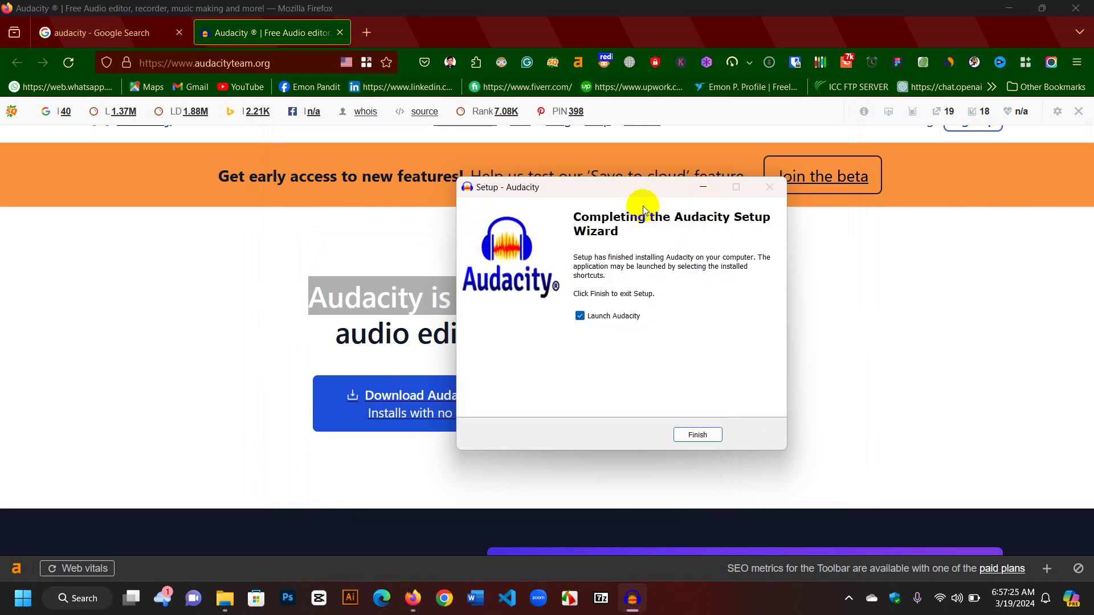
pyautogui.click(703, 437)
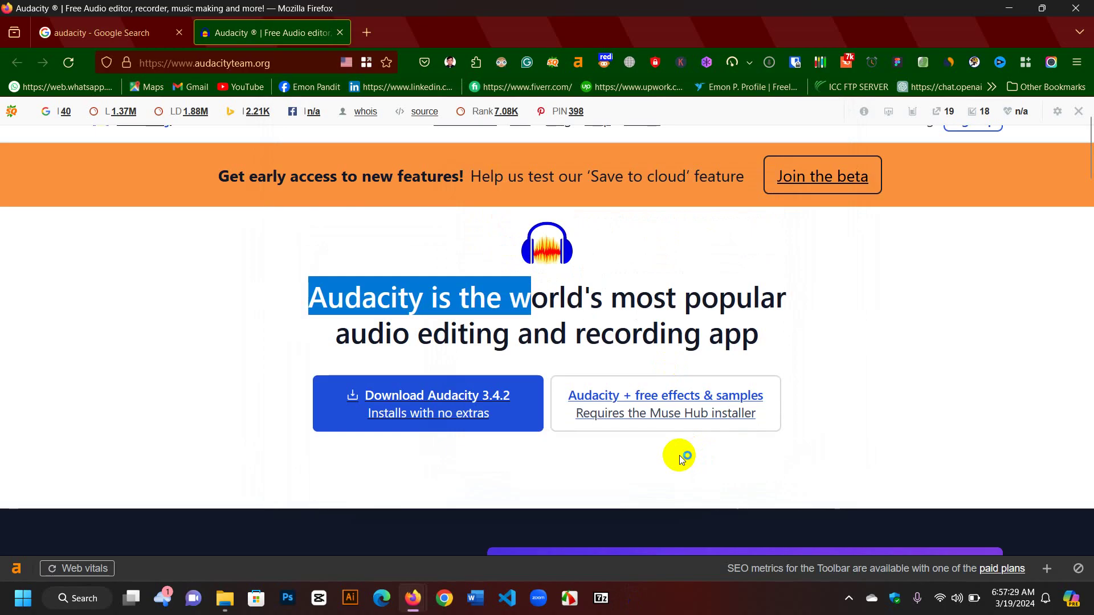
pyautogui.click(1009, 8)
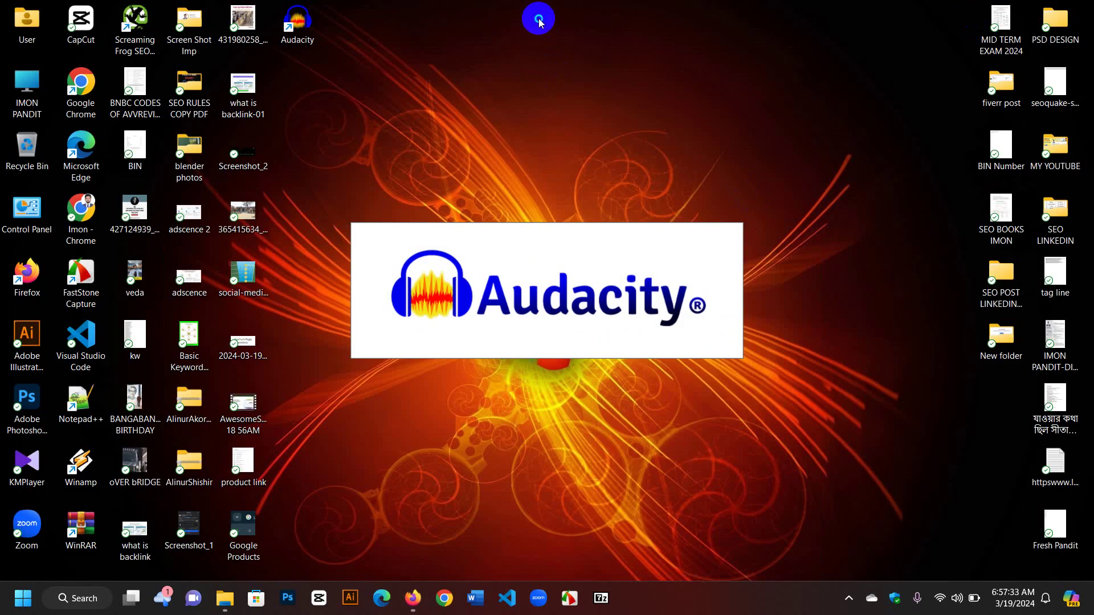
pyautogui.rightClick(584, 78)
pyautogui.click(583, 77)
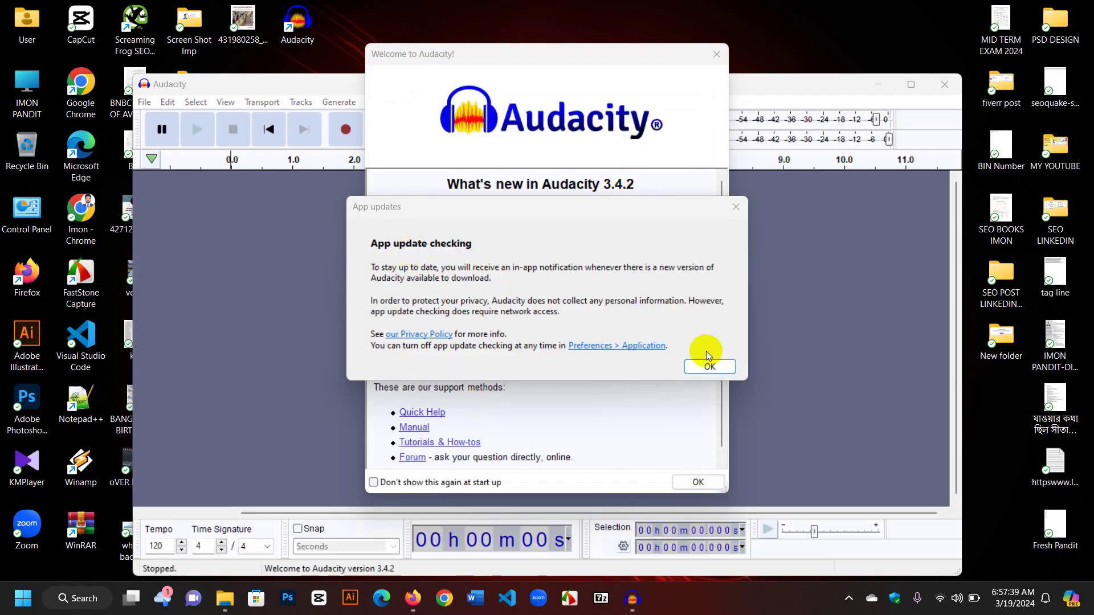
# Dismiss the app update notice and the welcome window, and maximize the Audacity window.
pyautogui.click(710, 368)
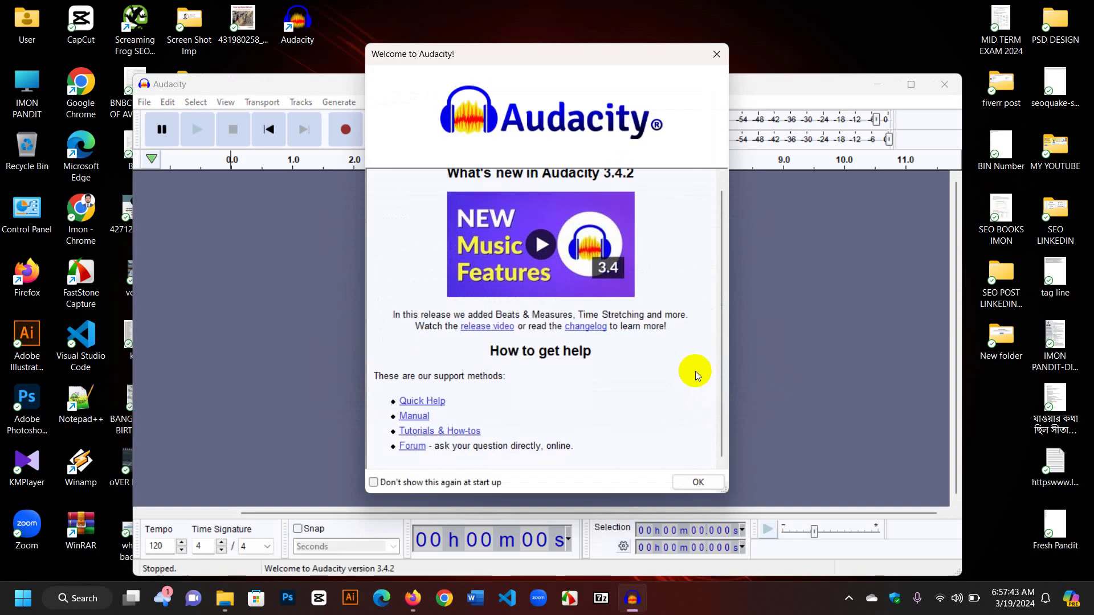
pyautogui.scroll(-1, 697, 363)
pyautogui.scroll(1, 697, 325)
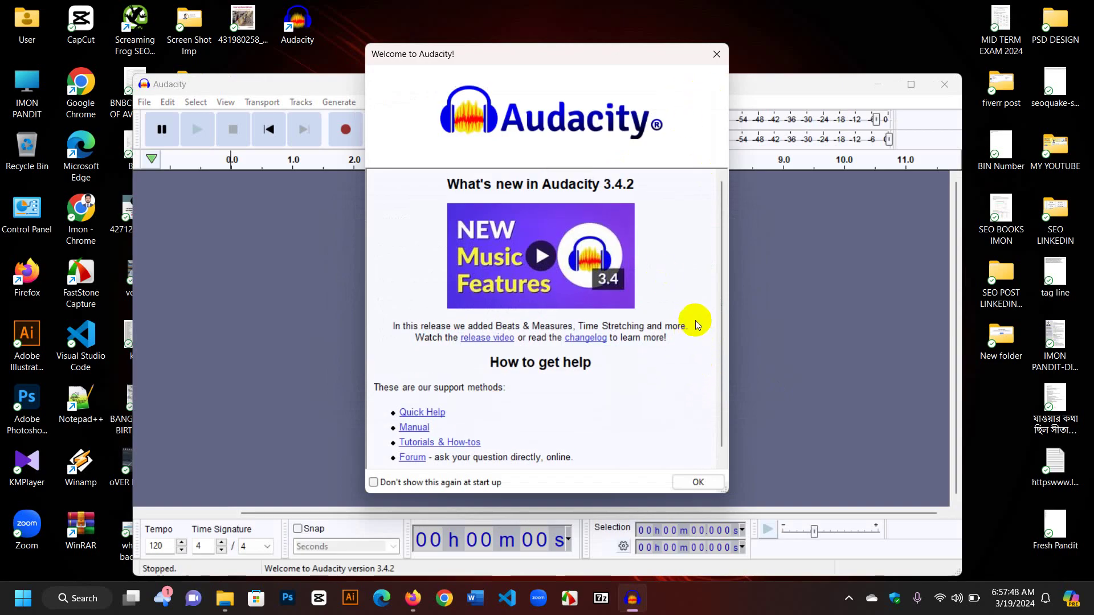
pyautogui.click(717, 53)
pyautogui.moveTo(664, 81); pyautogui.dragTo(647, 40)
pyautogui.click(909, 45)
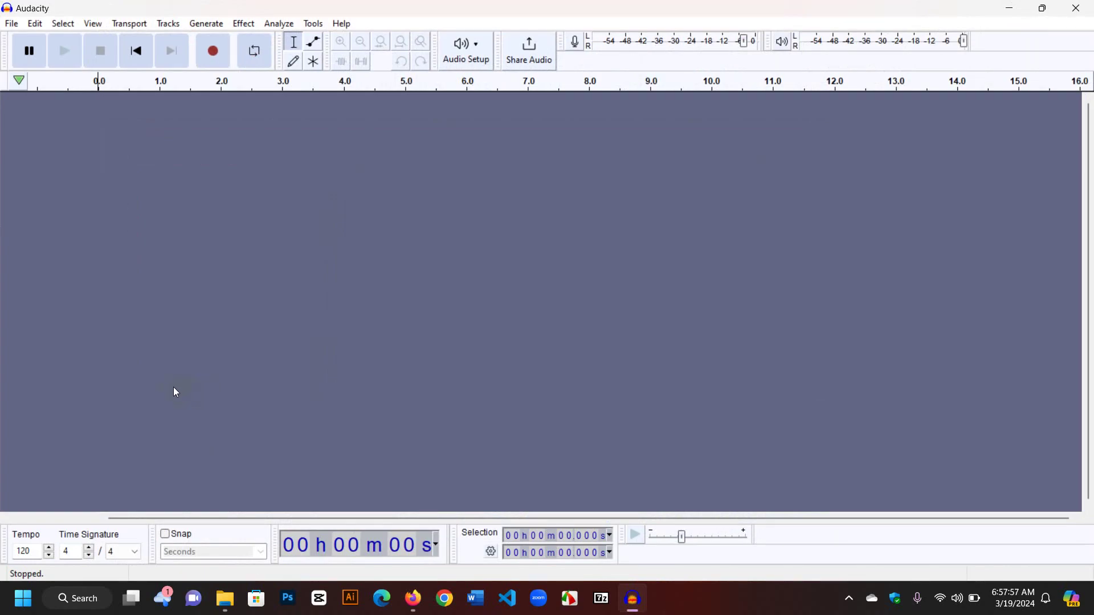
# Record a new stereo audio track about 31 seconds long and pause the recording.
pyautogui.click(213, 53)
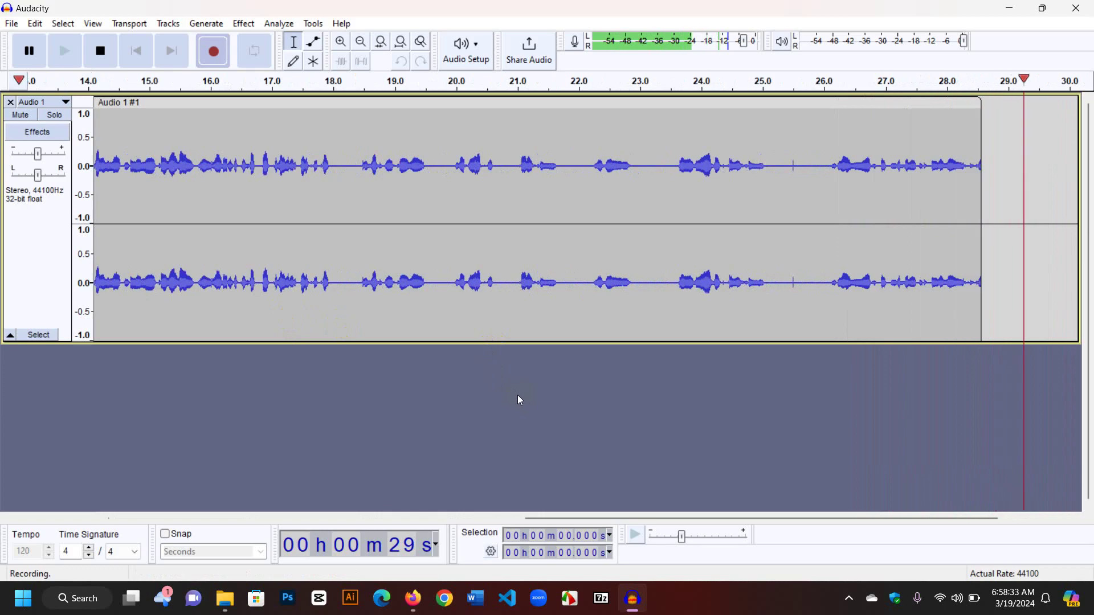
pyautogui.click(27, 49)
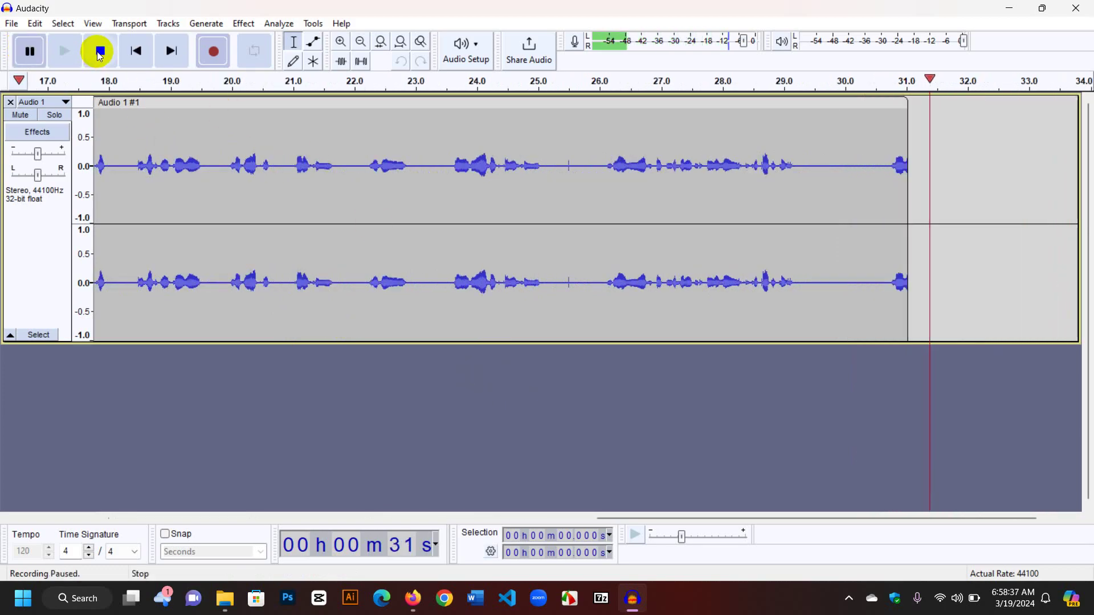
# Start exporting the recorded audio and choose the Desktop as the destination folder.
pyautogui.click(12, 24)
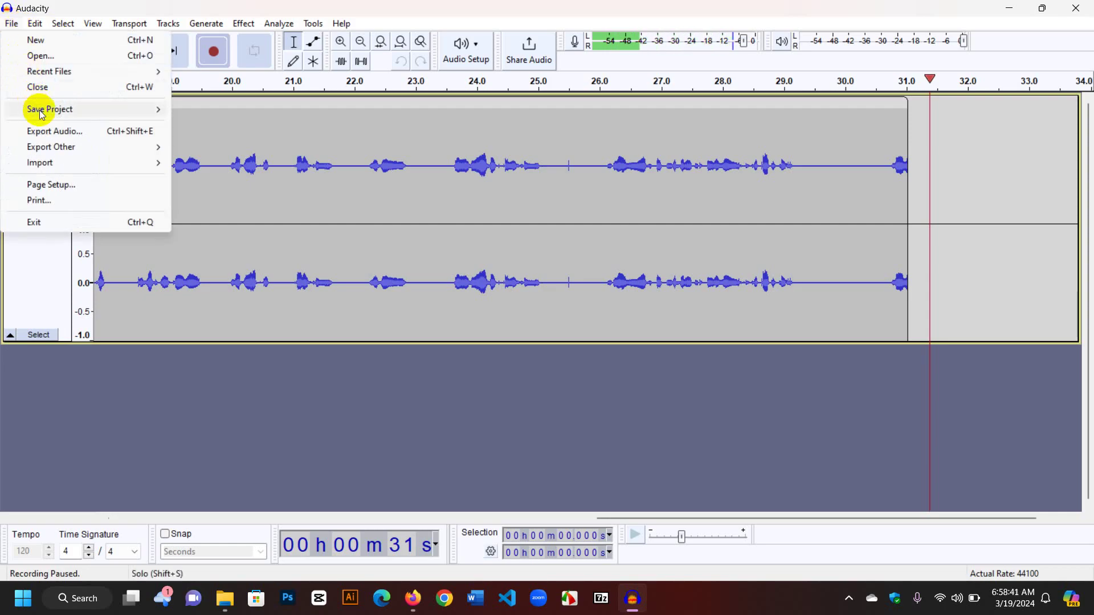
pyautogui.click(61, 133)
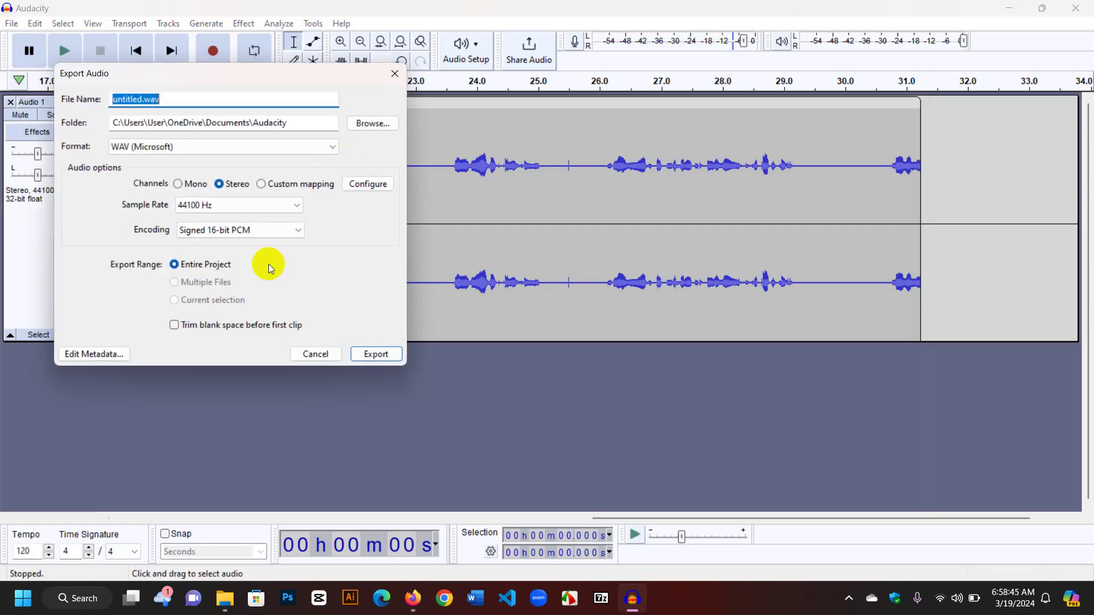
pyautogui.click(358, 130)
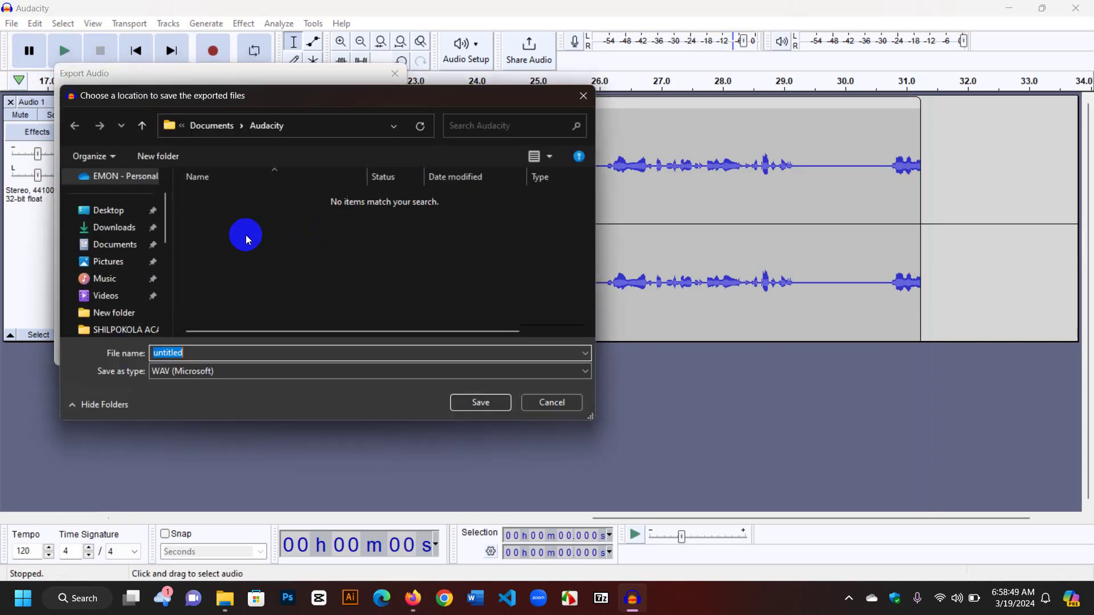
pyautogui.click(110, 212)
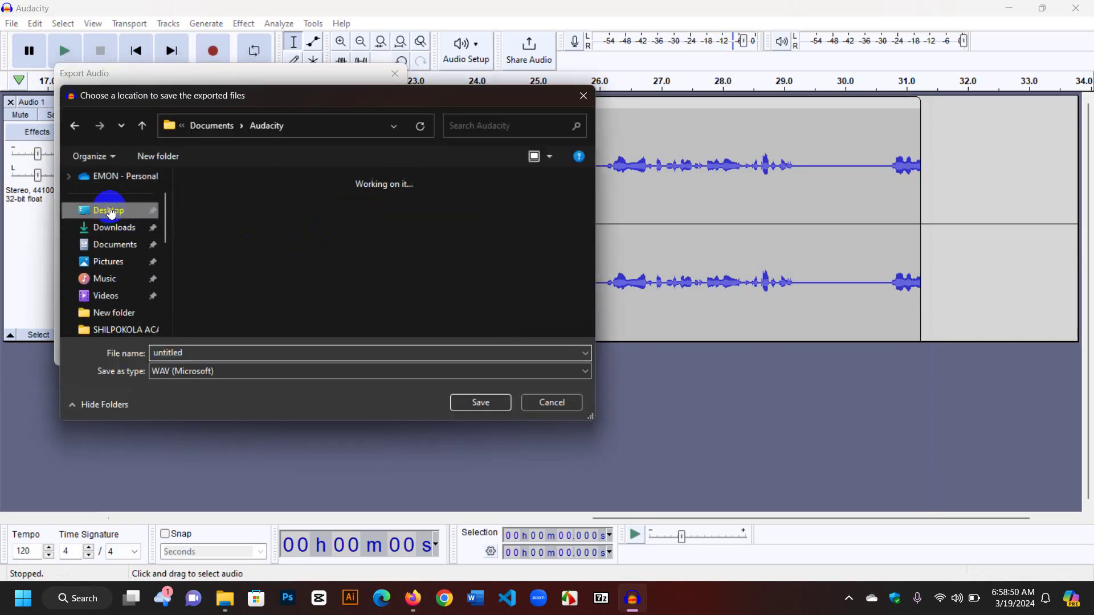
pyautogui.click(482, 402)
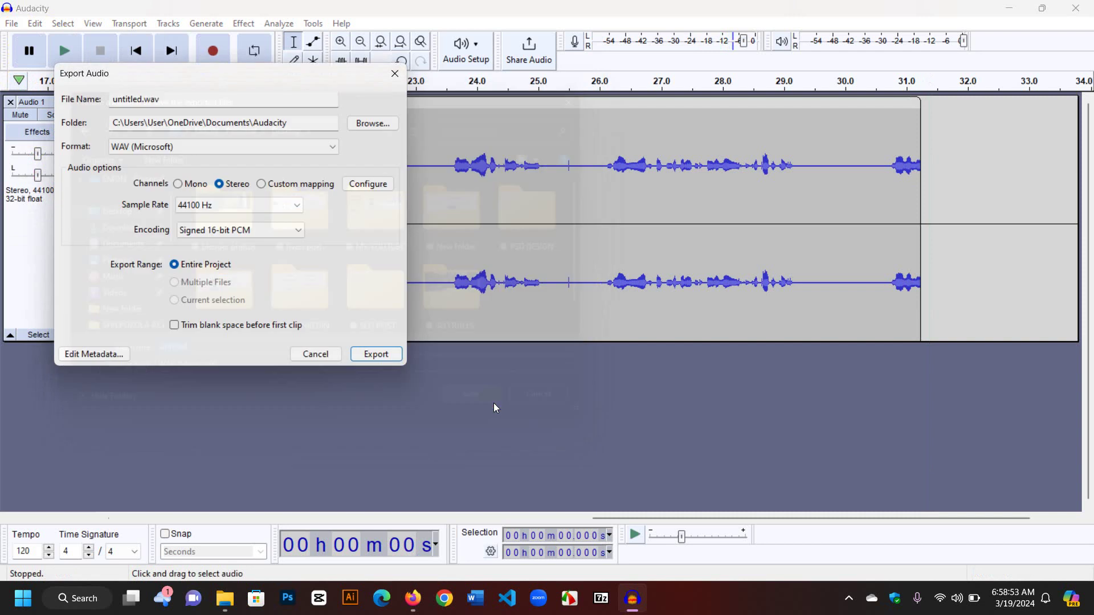
# Set the export format to MP3 Files, name the file Record.mp3 and export the entire project.
pyautogui.click(288, 145)
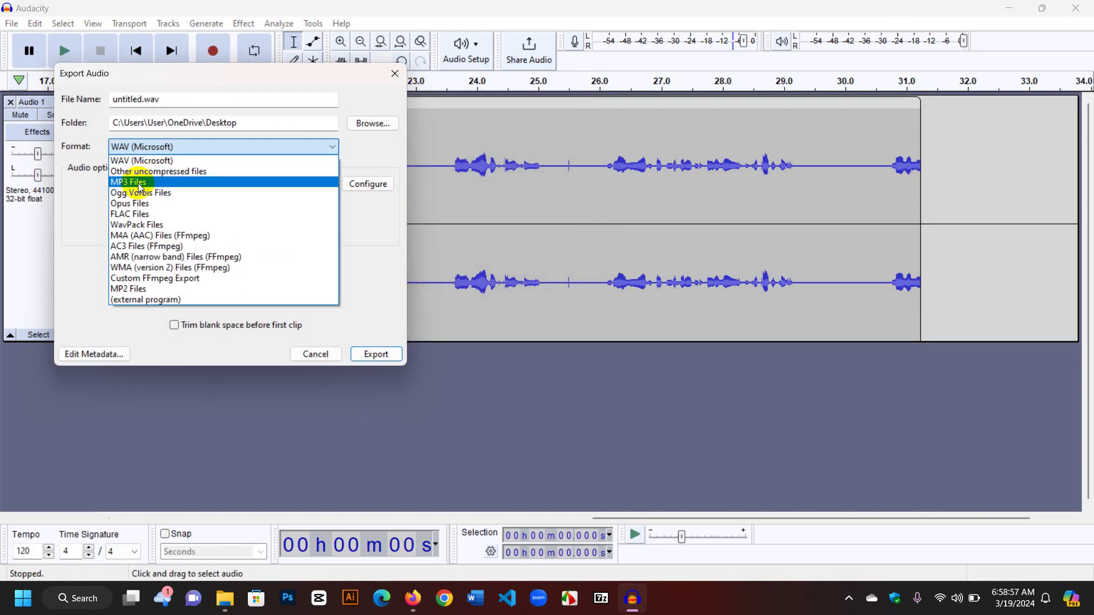
pyautogui.click(185, 183)
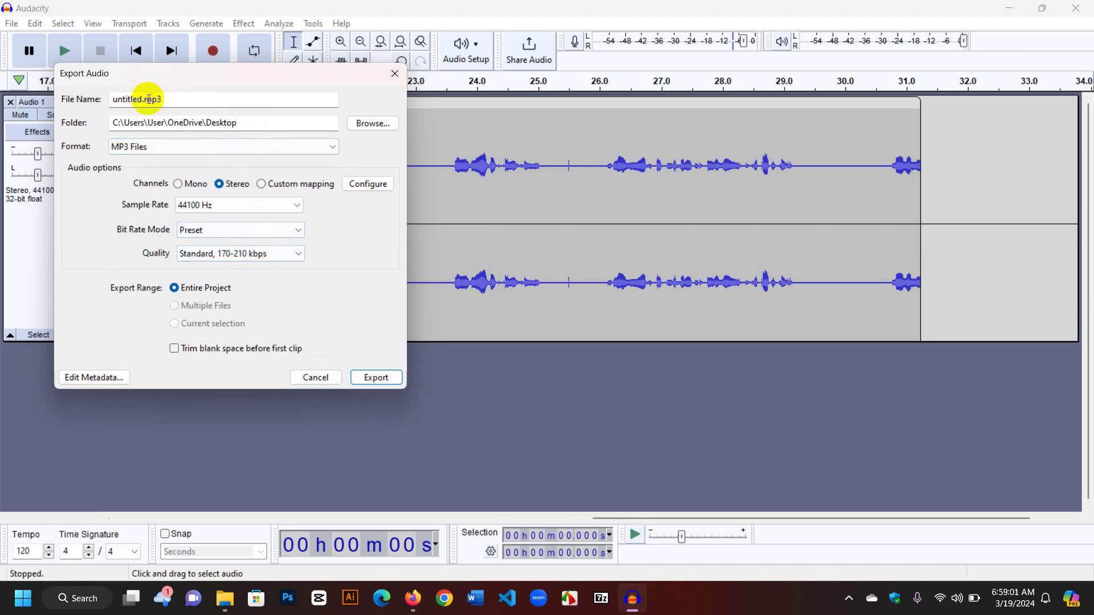
pyautogui.moveTo(141, 99); pyautogui.dragTo(73, 100)
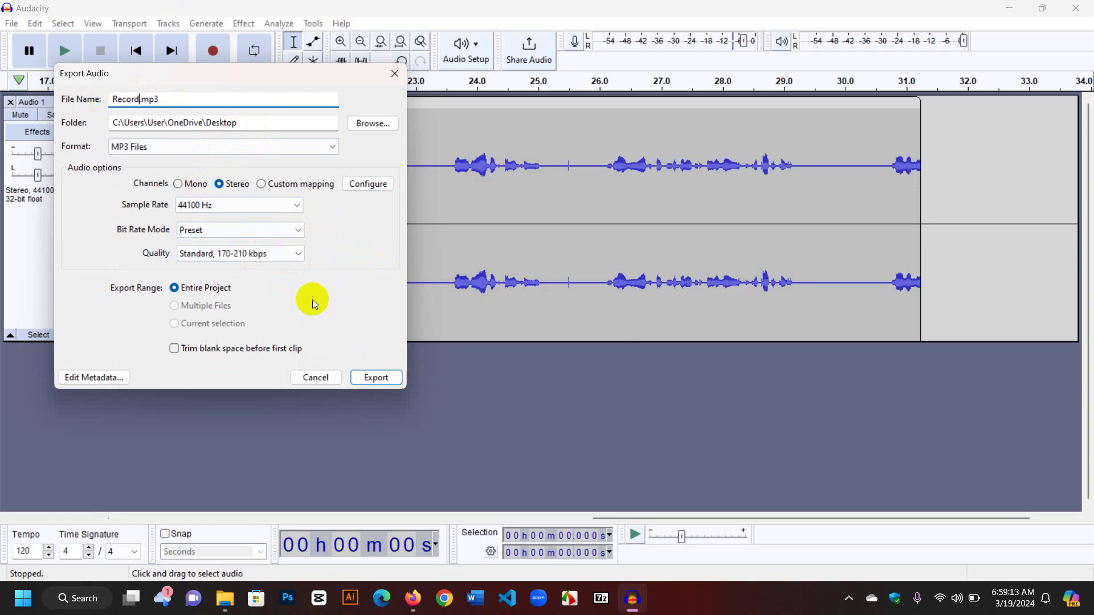
pyautogui.click(383, 381)
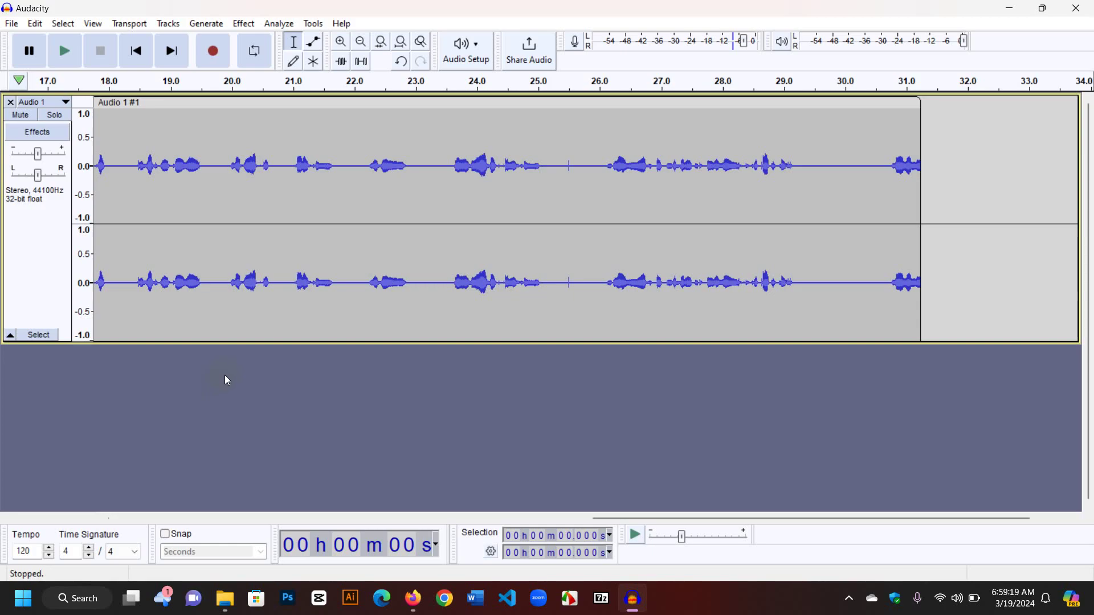
# Minimize Audacity, select the exported Record file on the desktop and refresh the desktop.
pyautogui.click(1008, 11)
pyautogui.click(302, 83)
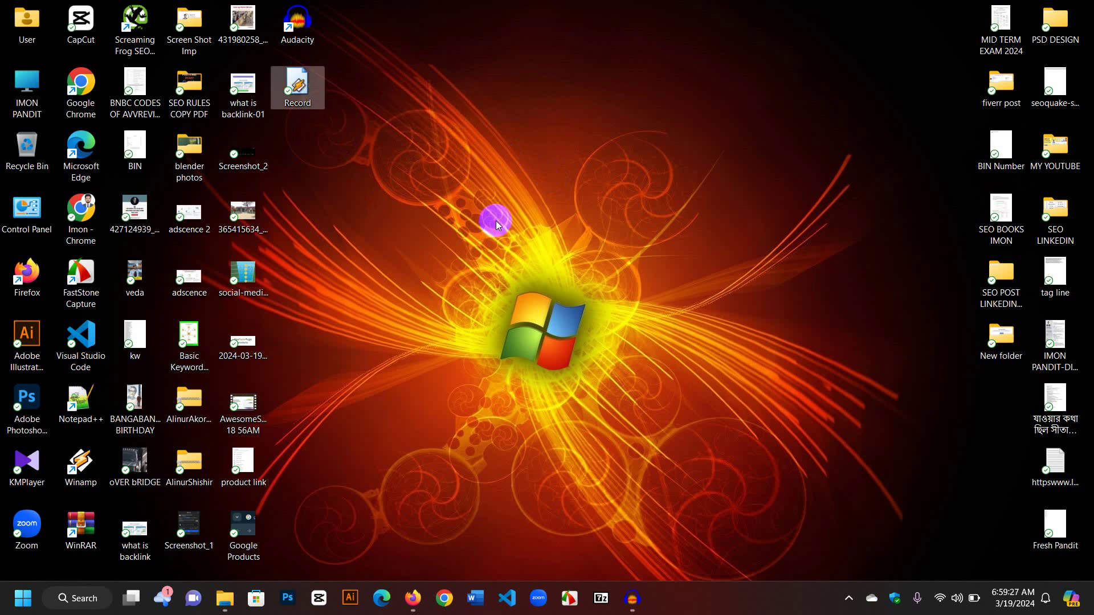
pyautogui.rightClick(426, 49)
pyautogui.click(471, 108)
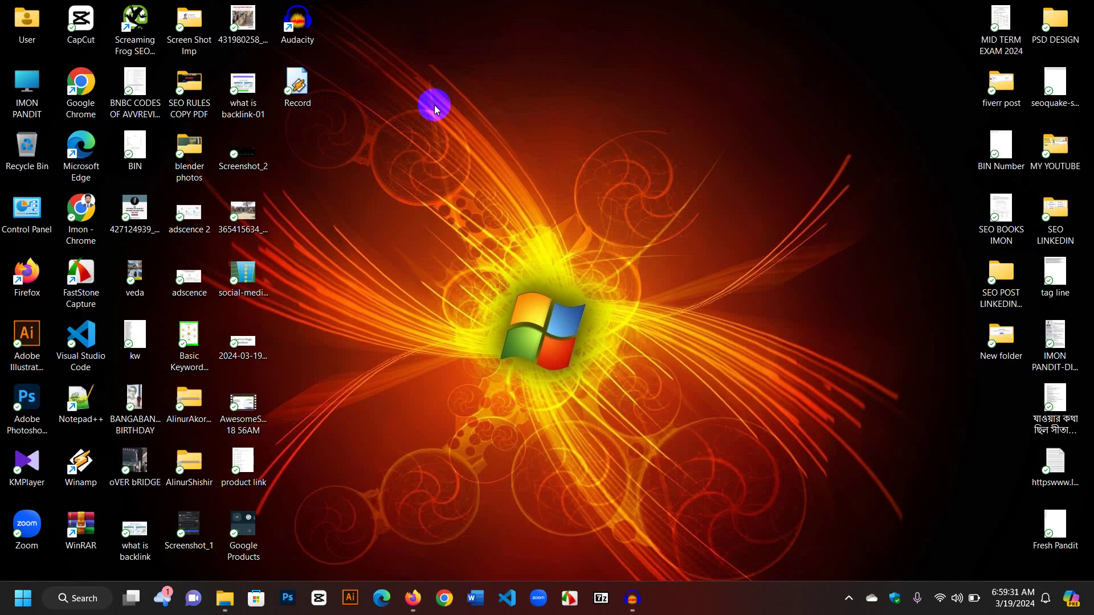
# Open the Record file from the desktop in Winamp, accepting the update offer and minimizing the browser it opens.
pyautogui.doubleClick(299, 88)
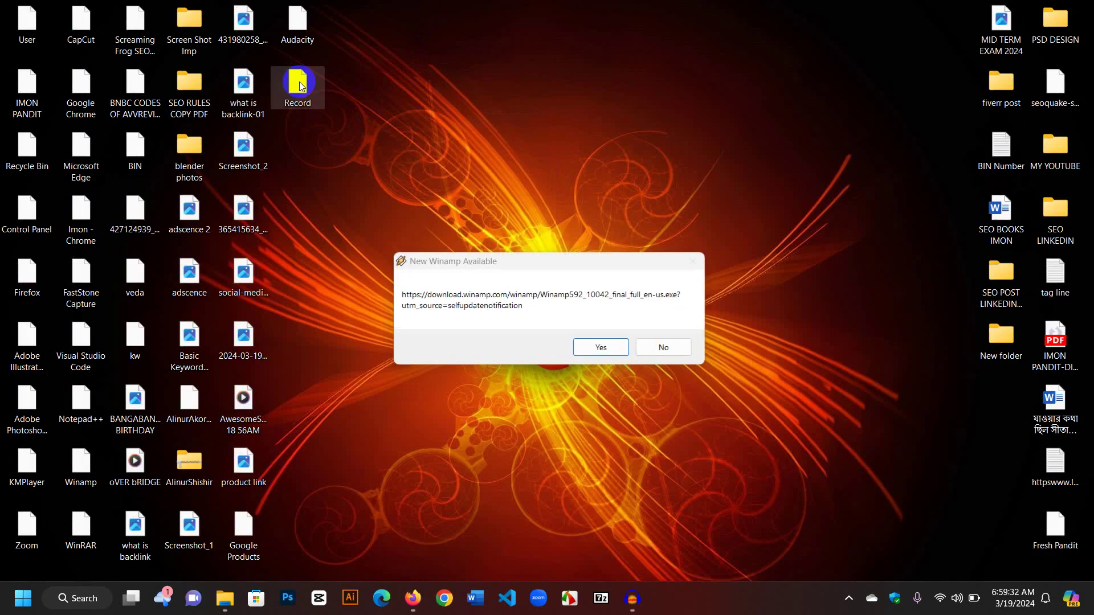
pyautogui.click(625, 355)
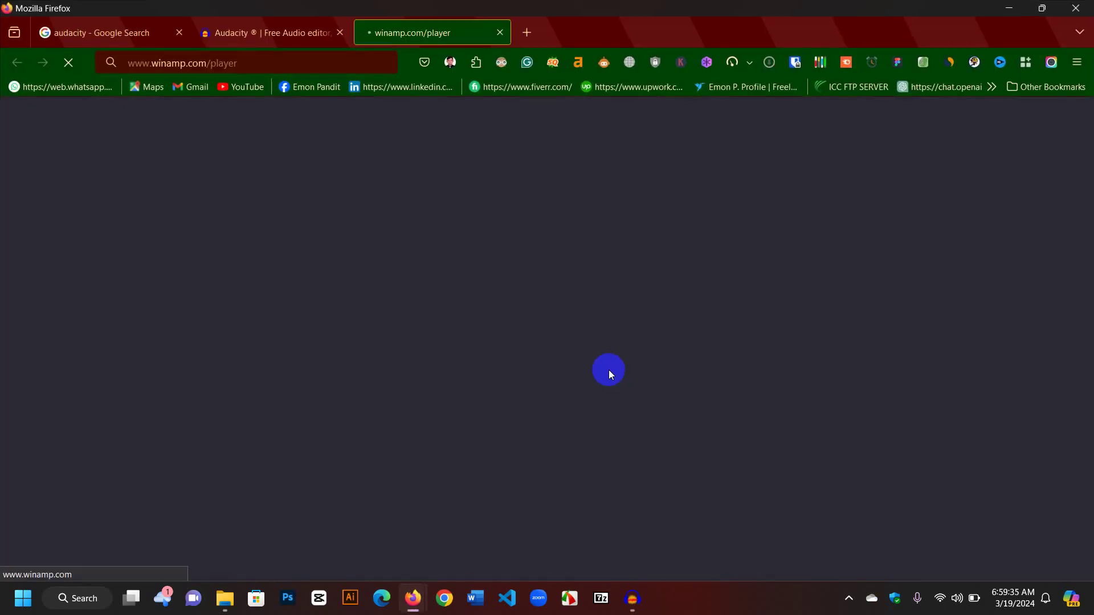
pyautogui.click(1010, 8)
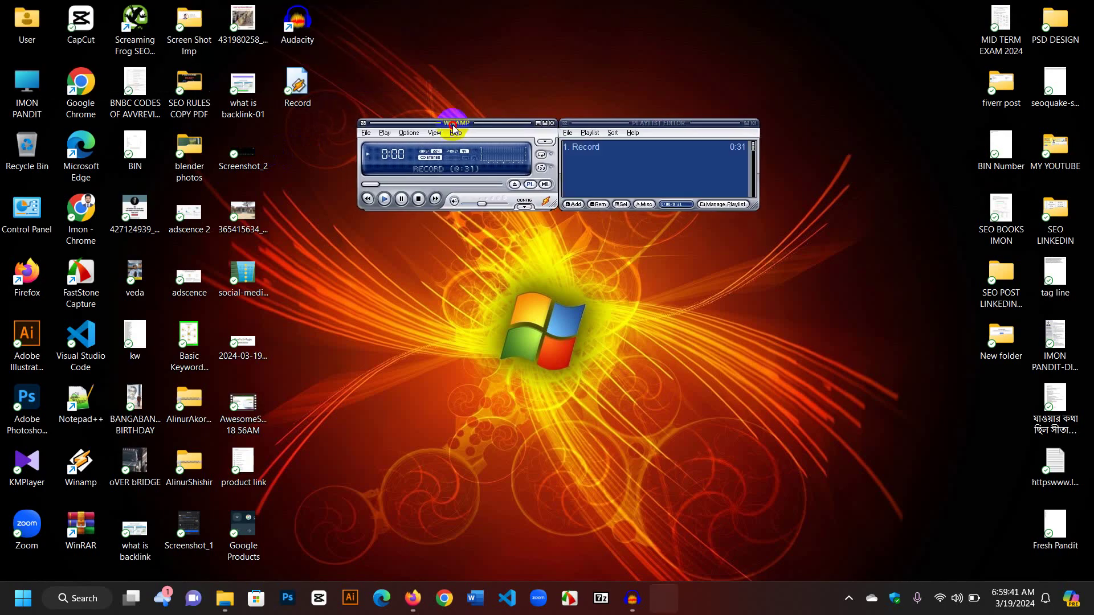
# Check the recording in Winamp by raising the volume and skipping ahead, pause at about 0:18 and close the player.
pyautogui.moveTo(483, 171); pyautogui.dragTo(495, 171)
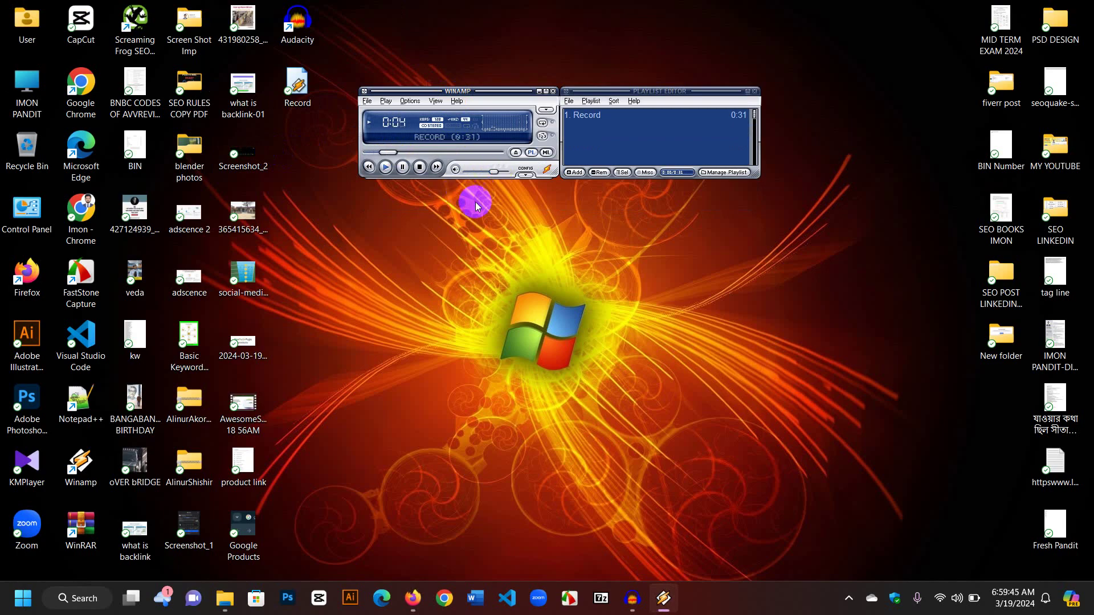
pyautogui.moveTo(419, 153); pyautogui.dragTo(442, 152)
pyautogui.click(403, 167)
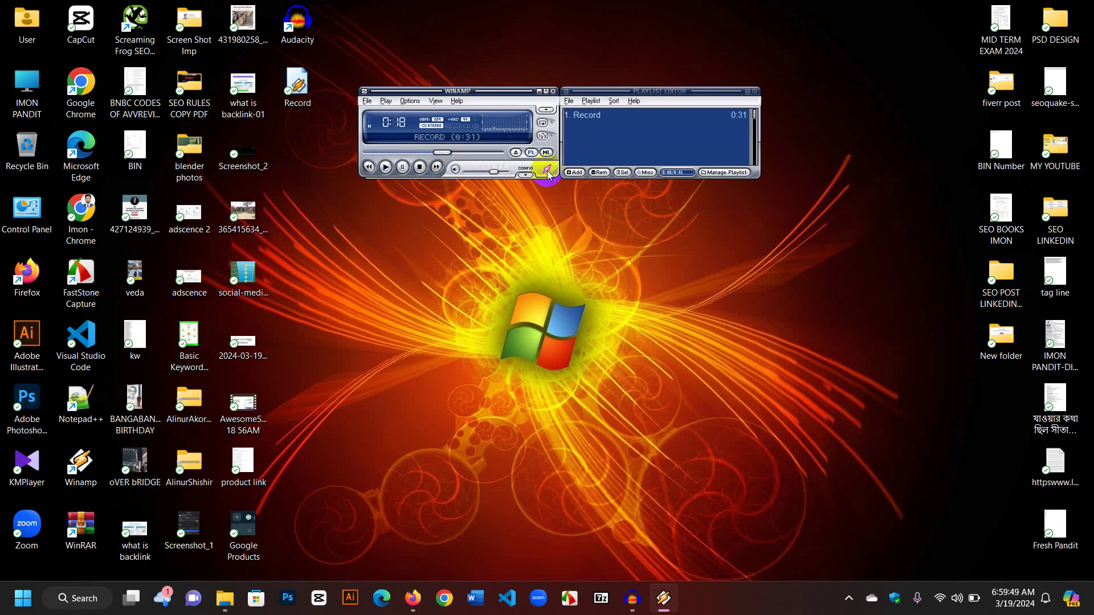
pyautogui.click(554, 91)
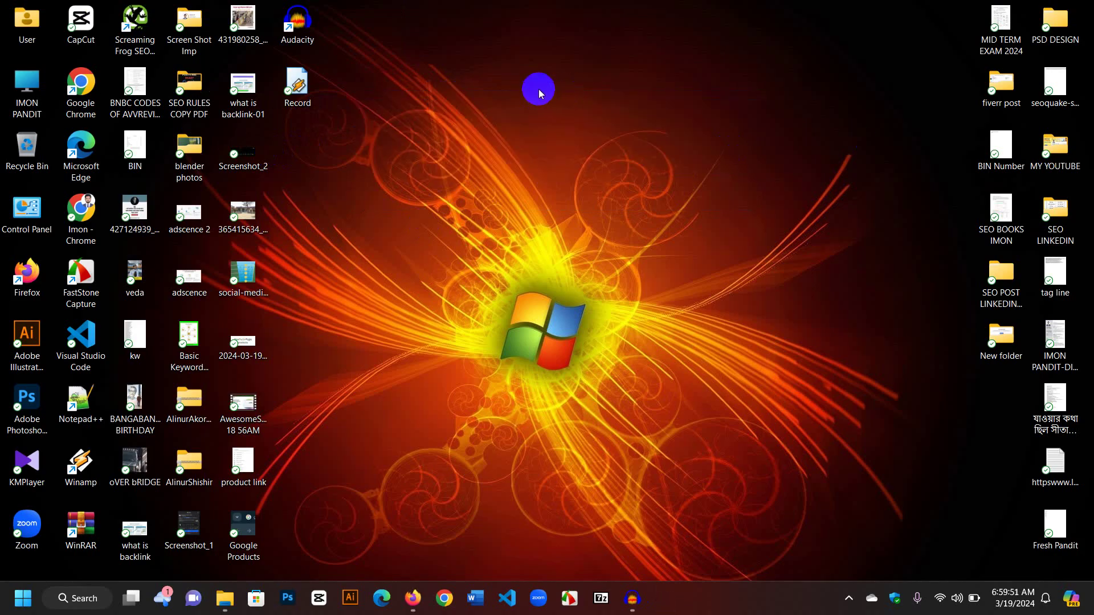
# Refresh the desktop and switch back to the Audacity project window.
pyautogui.rightClick(544, 93)
pyautogui.click(583, 152)
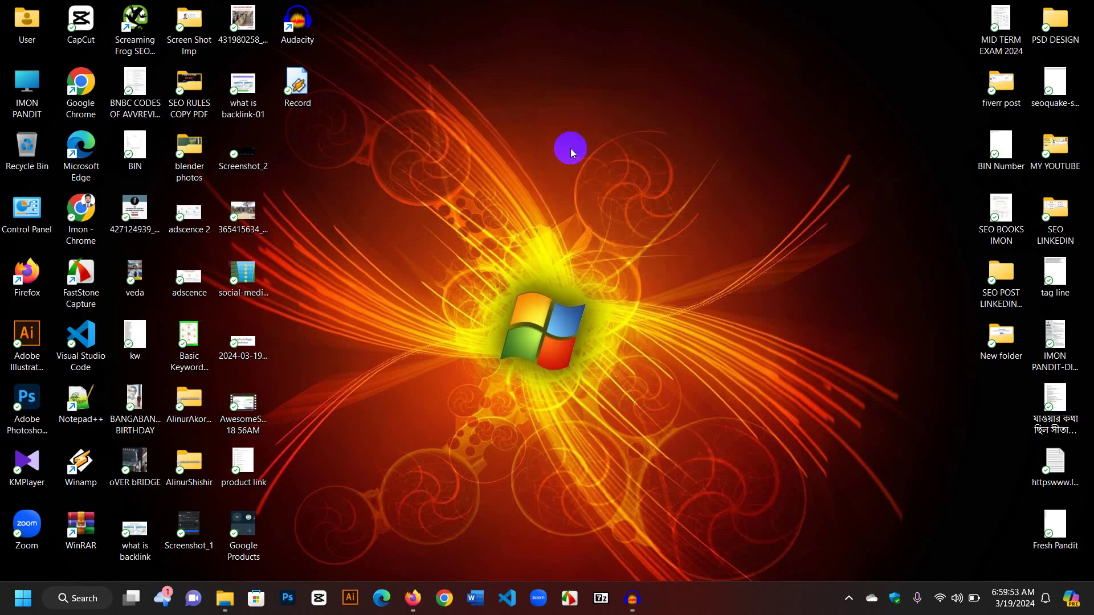
pyautogui.click(634, 599)
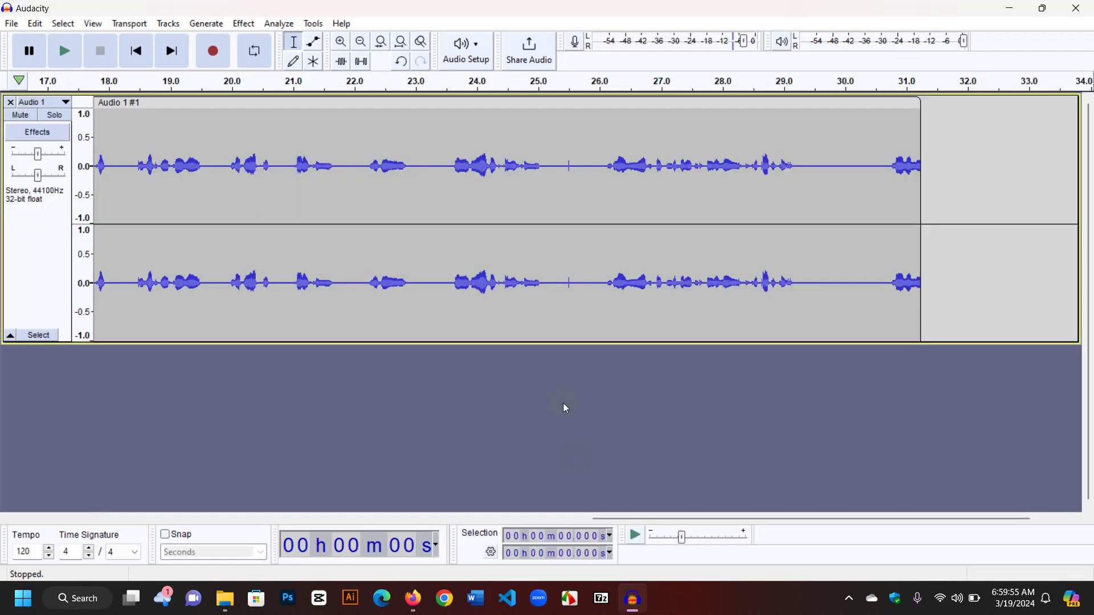